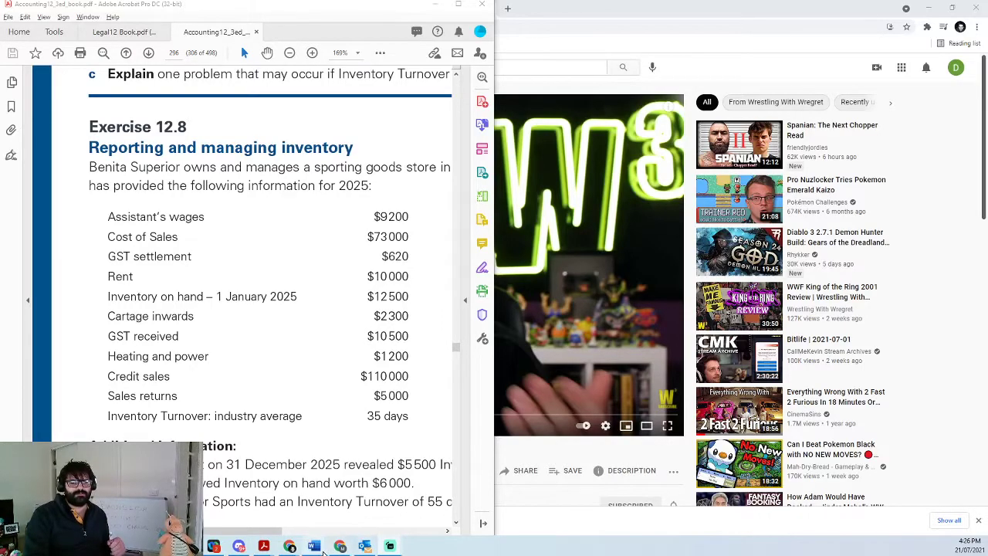
- Bring the Word solutions workbook forward and scroll to the part c Revenue rows and $ columns
{"action": "mouse_move", "coordinate": [313, 546]}
{"action": "left_click", "coordinate": [361, 514]}
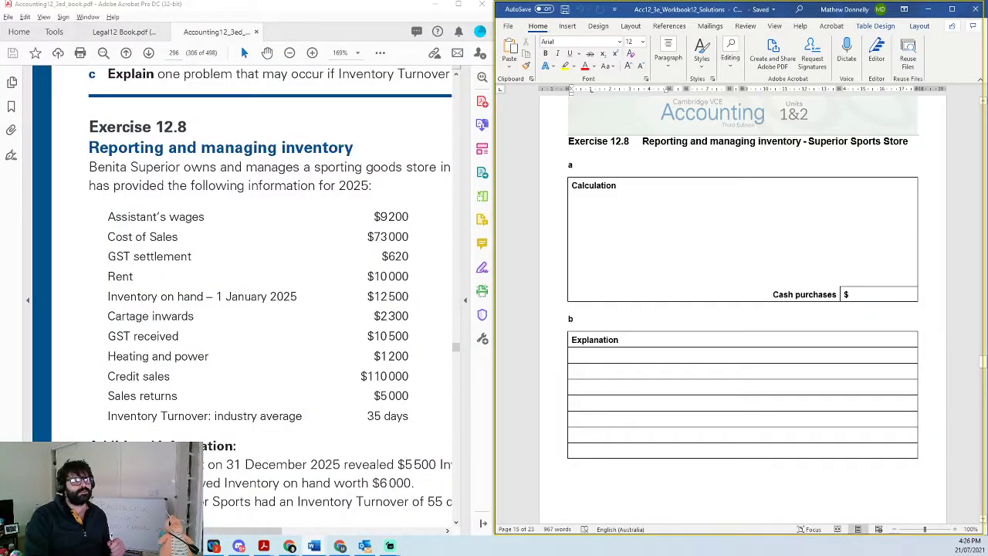
{"action": "left_click", "coordinate": [607, 220]}
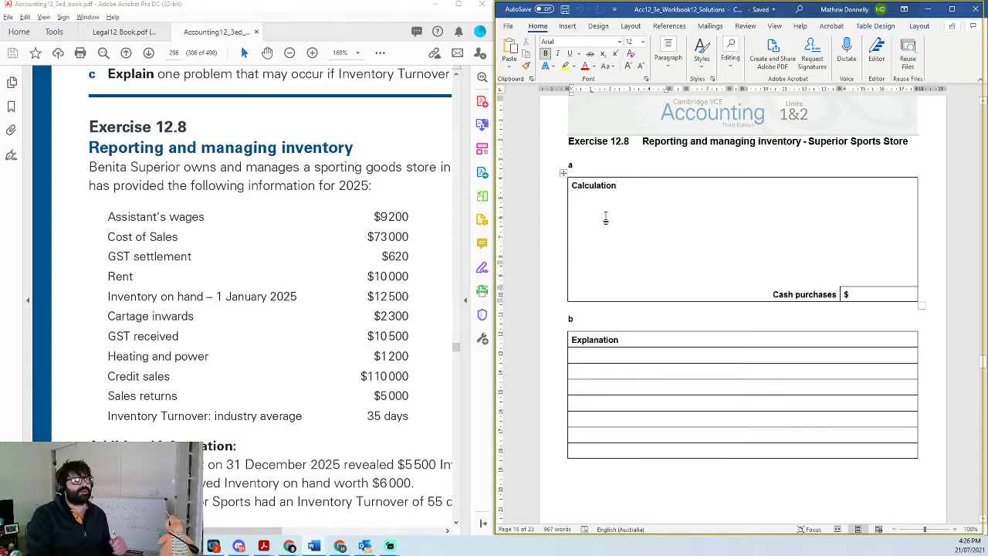
{"action": "scroll", "coordinate": [606, 220], "scroll_direction": "down", "scroll_amount": 12}
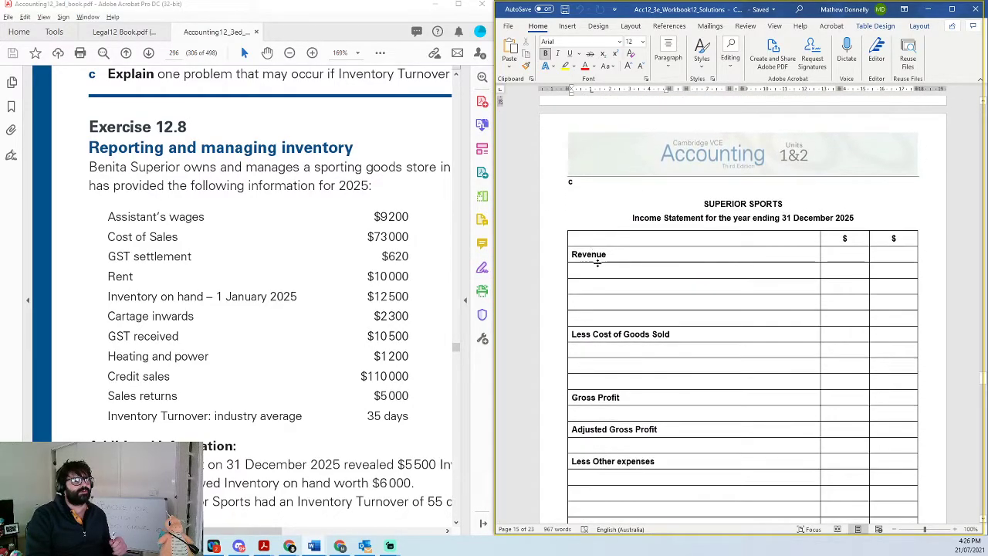
{"action": "left_click", "coordinate": [604, 270]}
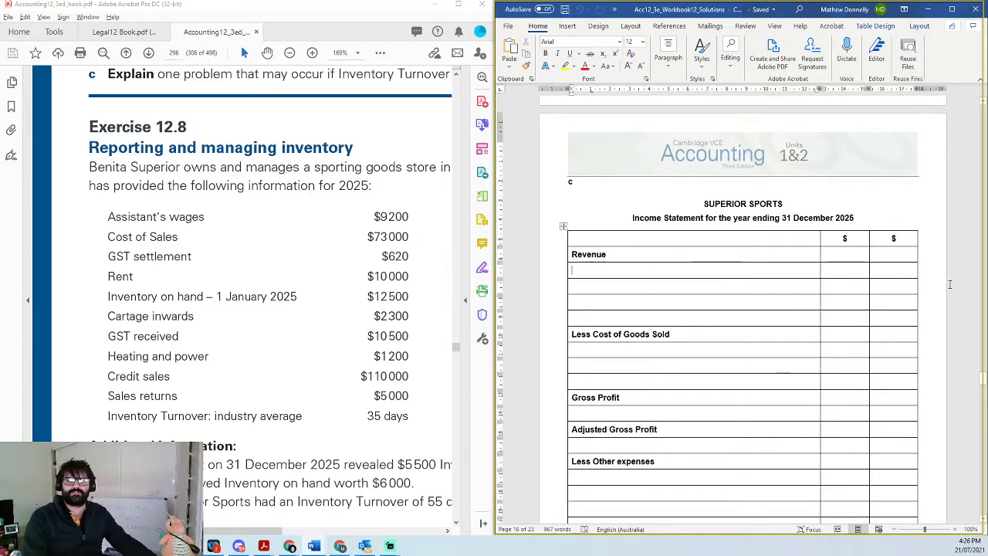
{"action": "key", "text": "Tab"}
{"action": "key", "text": "Tab"}
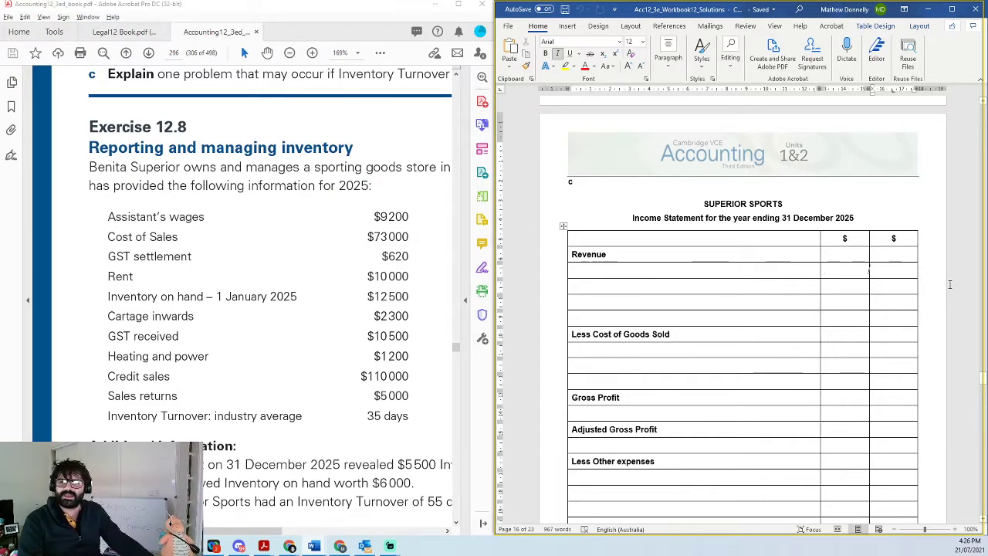
{"action": "left_click_drag", "start_coordinate": [858, 270], "coordinate": [884, 387]}
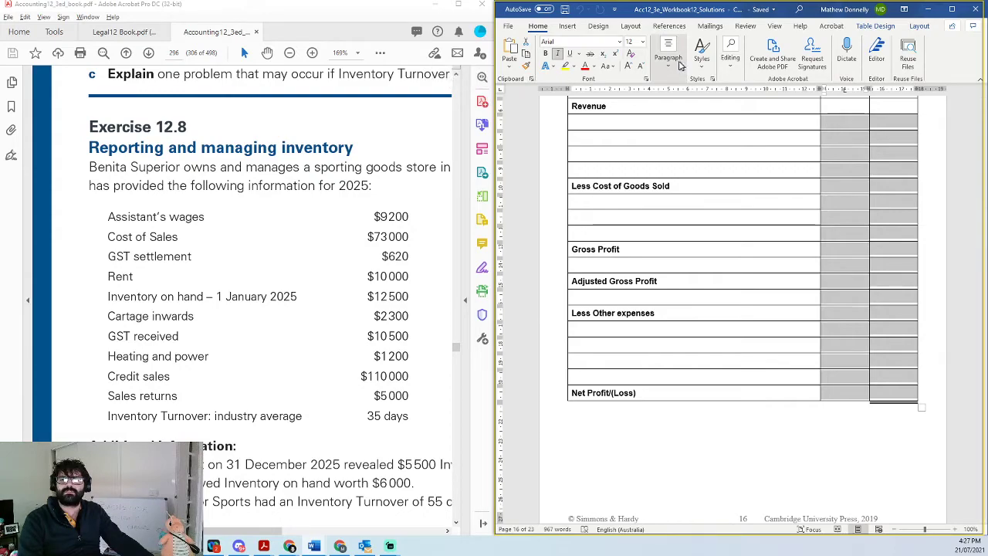
{"action": "left_click", "coordinate": [898, 364]}
- Check the empty rows under Revenue, Less Cost of Goods Sold, Gross Profit and Adjusted Gross Profit
{"action": "scroll", "coordinate": [903, 379], "scroll_direction": "up", "scroll_amount": 4}
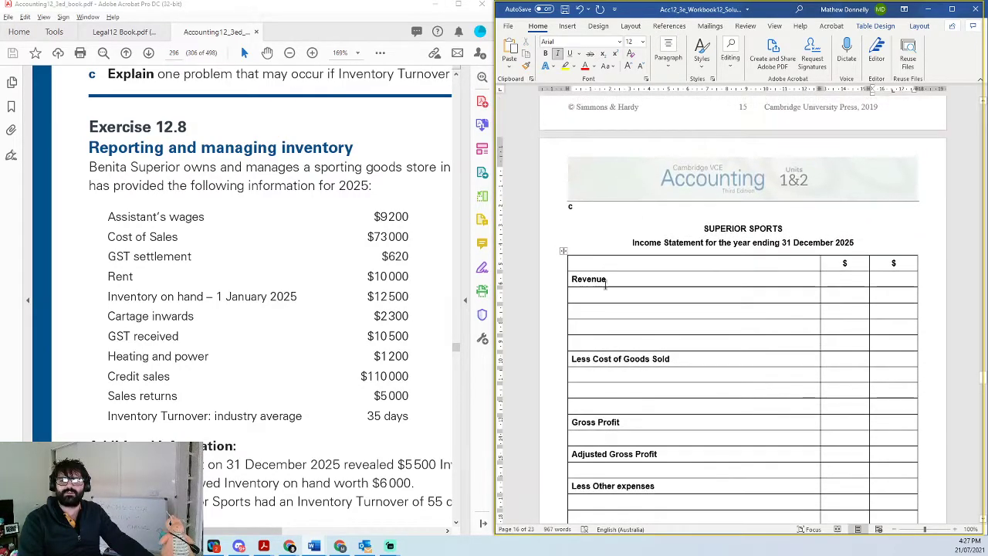
{"action": "left_click", "coordinate": [605, 318]}
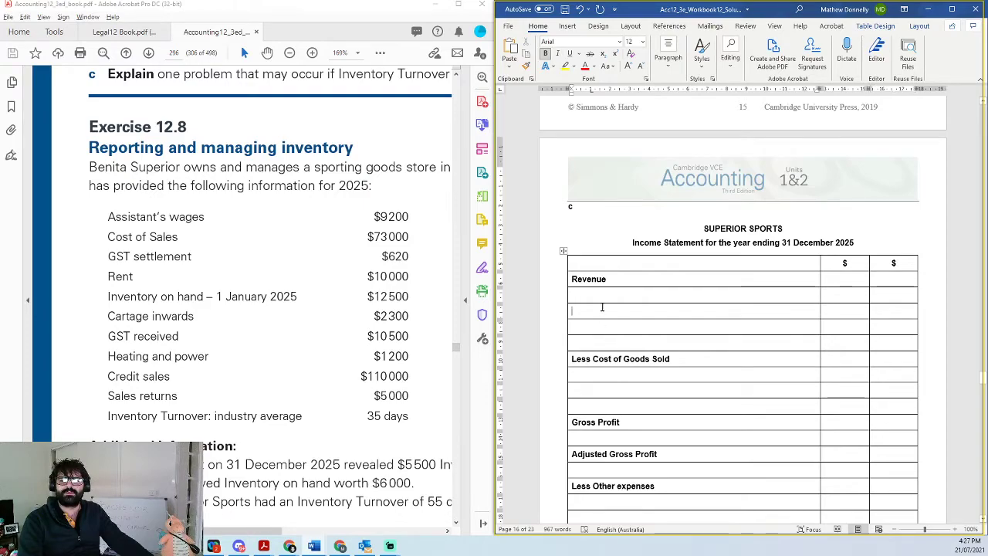
{"action": "left_click_drag", "start_coordinate": [600, 294], "coordinate": [632, 340]}
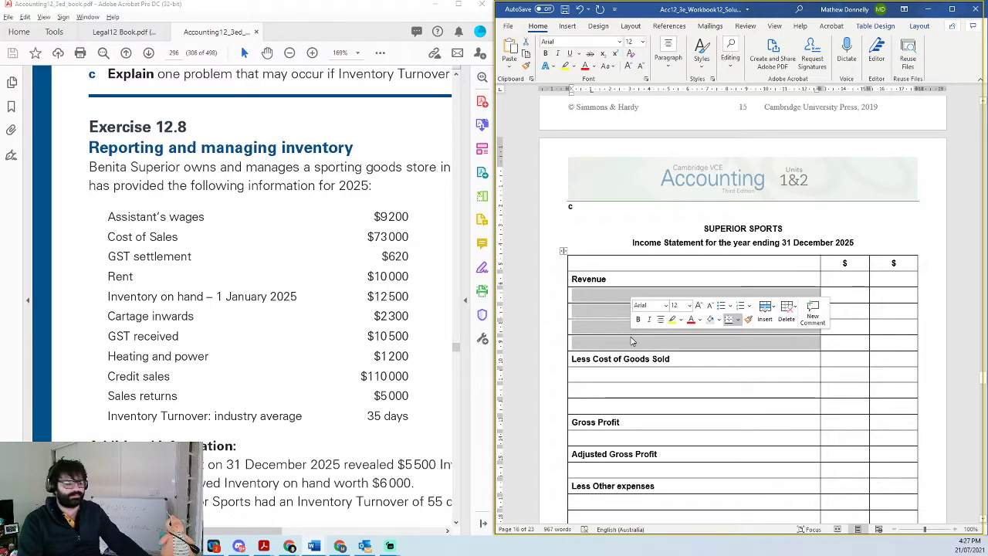
{"action": "left_click", "coordinate": [825, 343]}
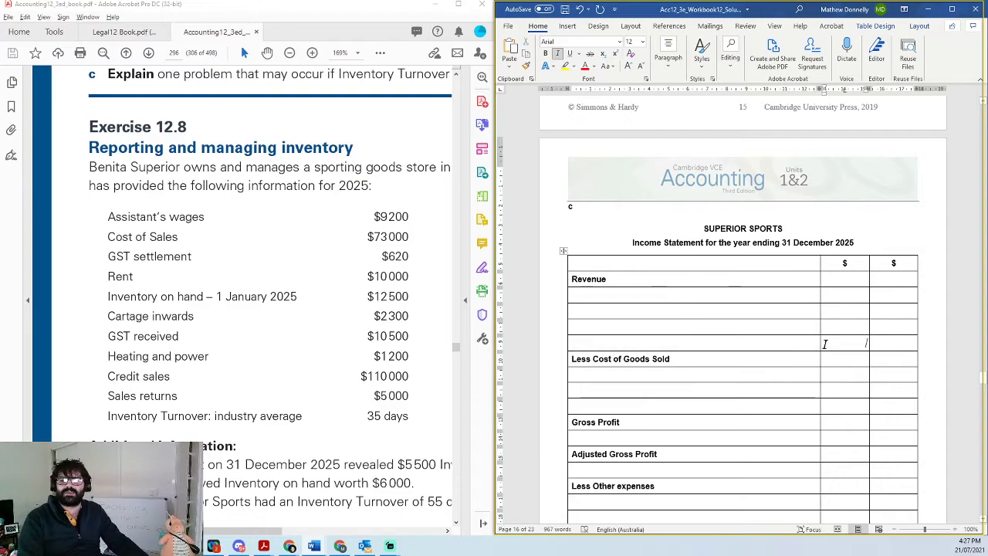
{"action": "left_click_drag", "start_coordinate": [749, 339], "coordinate": [637, 296]}
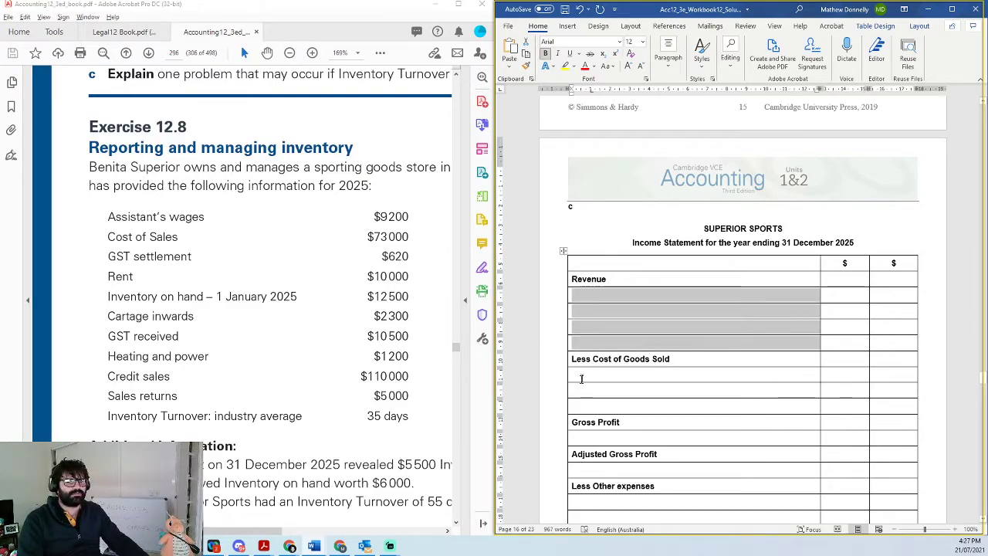
{"action": "left_click_drag", "start_coordinate": [580, 375], "coordinate": [593, 406]}
{"action": "left_click", "coordinate": [588, 440]}
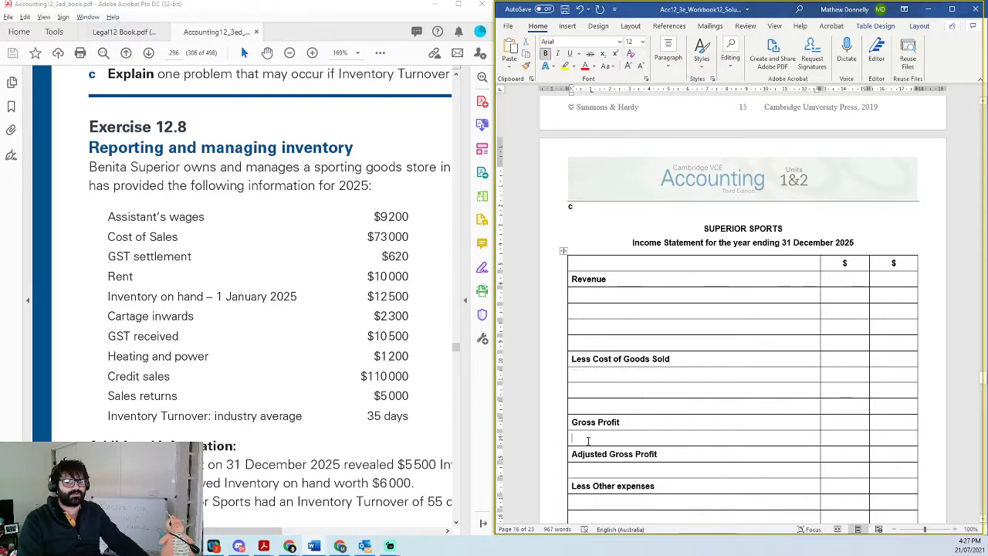
{"action": "left_click", "coordinate": [582, 470]}
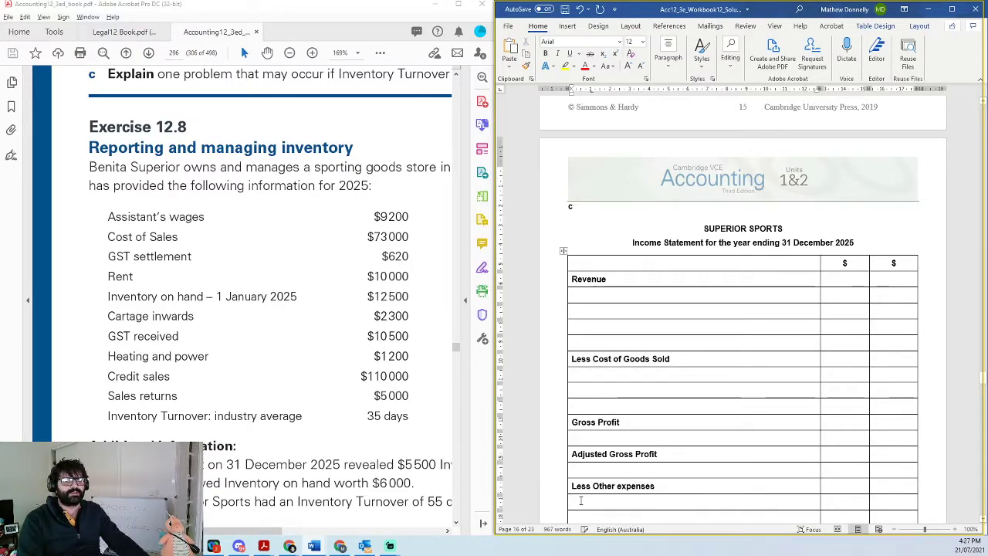
{"action": "scroll", "coordinate": [581, 500], "scroll_direction": "down", "scroll_amount": 1}
{"action": "left_click_drag", "start_coordinate": [587, 454], "coordinate": [594, 494]}
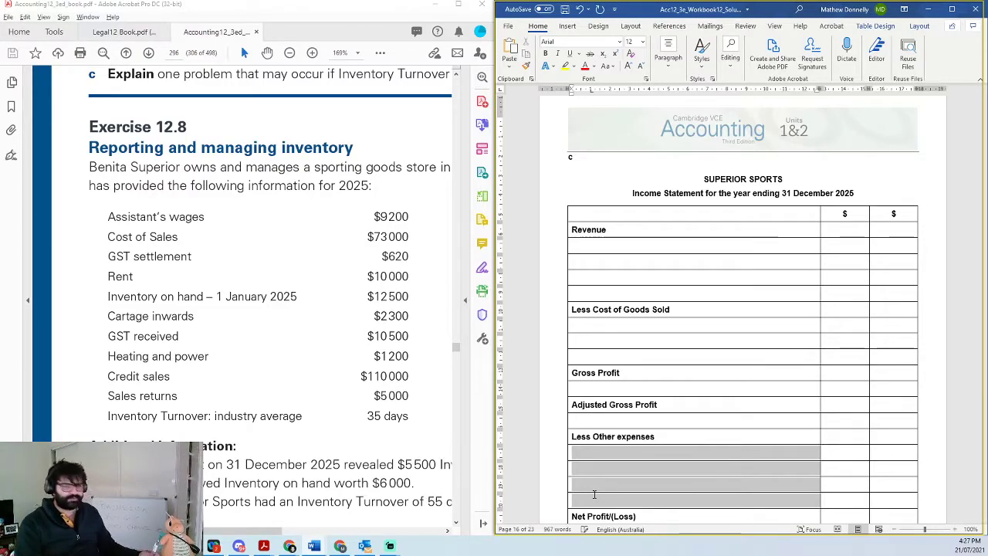
{"action": "scroll", "coordinate": [633, 475], "scroll_direction": "down", "scroll_amount": 1}
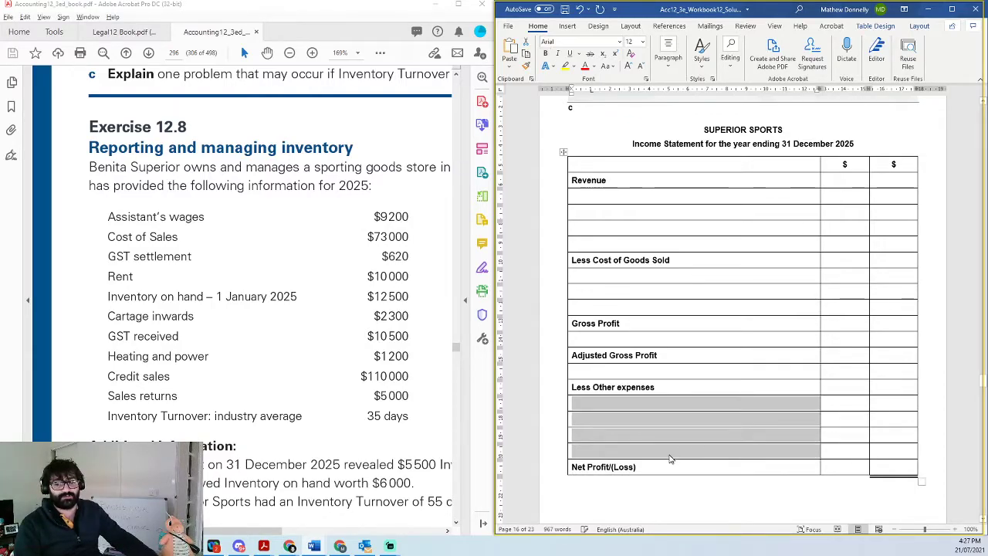
{"action": "left_click", "coordinate": [705, 241]}
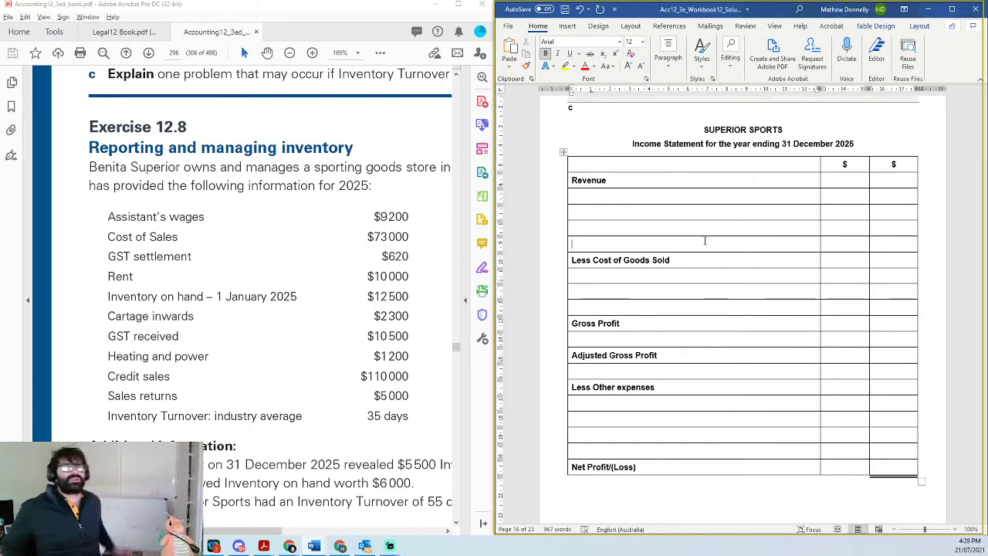
- Zoom the document to 130% and shift the horizontal scroll to frame the statement
{"action": "scroll", "coordinate": [705, 241], "scroll_direction": "down", "scroll_amount": 1}
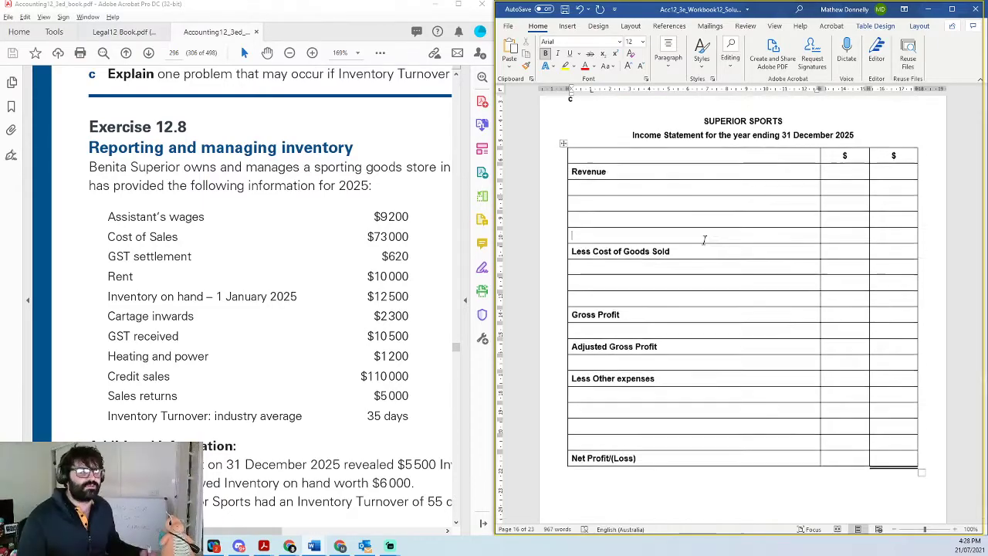
{"action": "scroll", "coordinate": [710, 216], "scroll_direction": "up", "scroll_amount": 2}
{"action": "scroll", "coordinate": [392, 308], "scroll_direction": "down", "scroll_amount": 3}
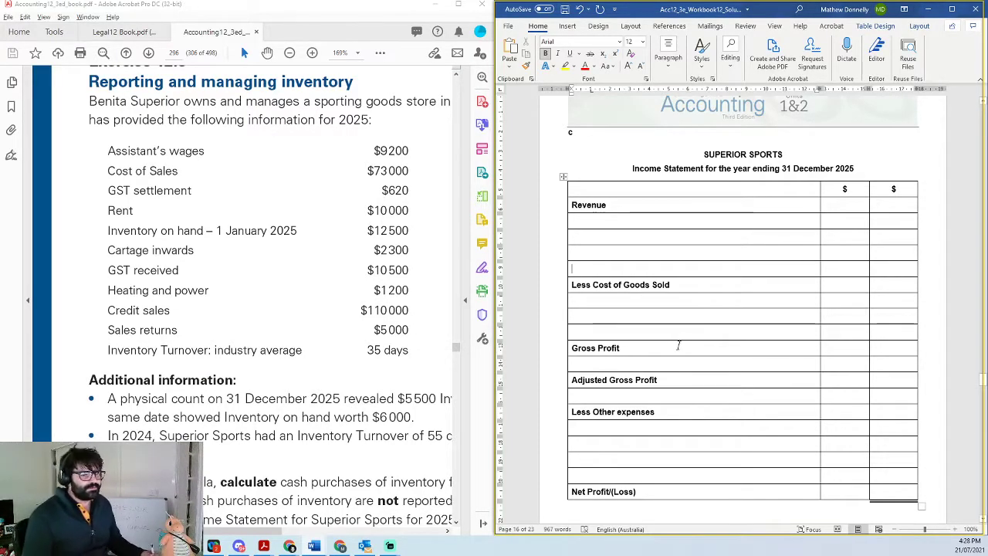
{"action": "scroll", "coordinate": [741, 333], "scroll_direction": "up", "scroll_amount": 2}
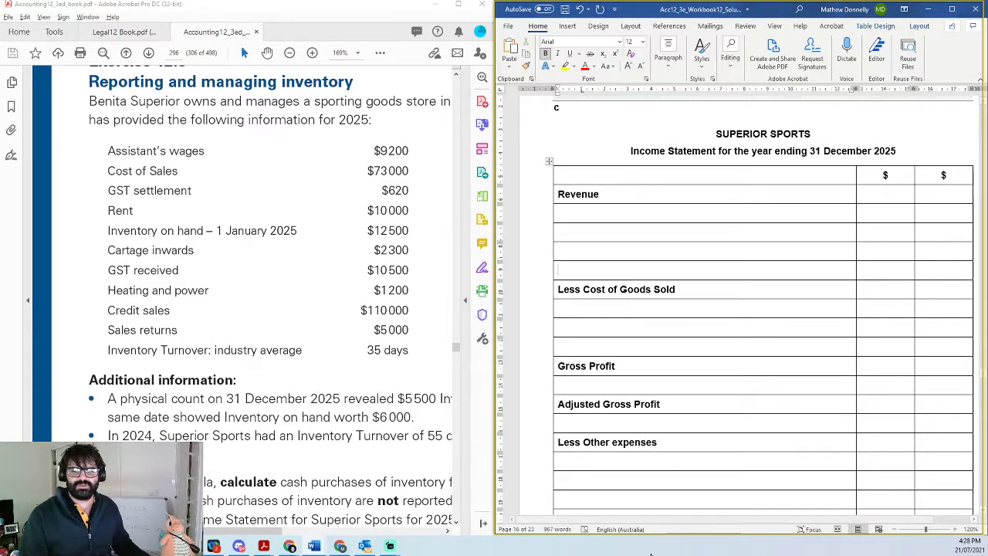
{"action": "left_click_drag", "start_coordinate": [679, 523], "coordinate": [730, 523]}
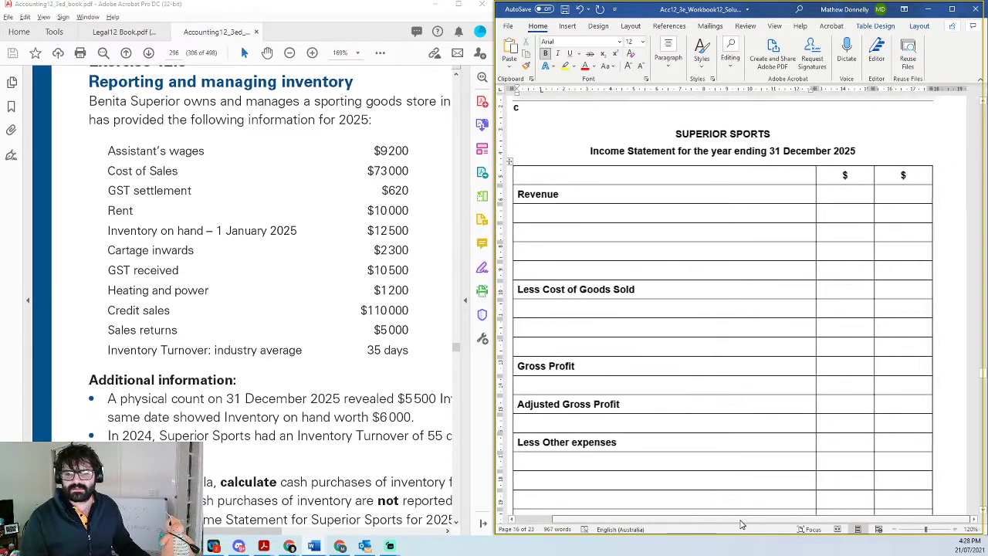
{"action": "scroll", "coordinate": [726, 486], "scroll_direction": "up", "scroll_amount": 1}
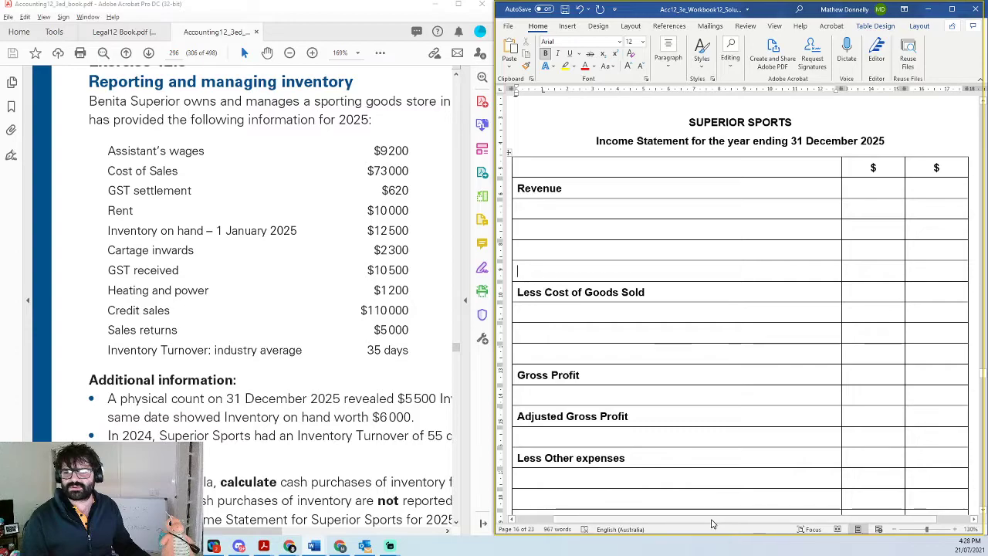
{"action": "scroll", "coordinate": [706, 456], "scroll_direction": "down", "scroll_amount": 1}
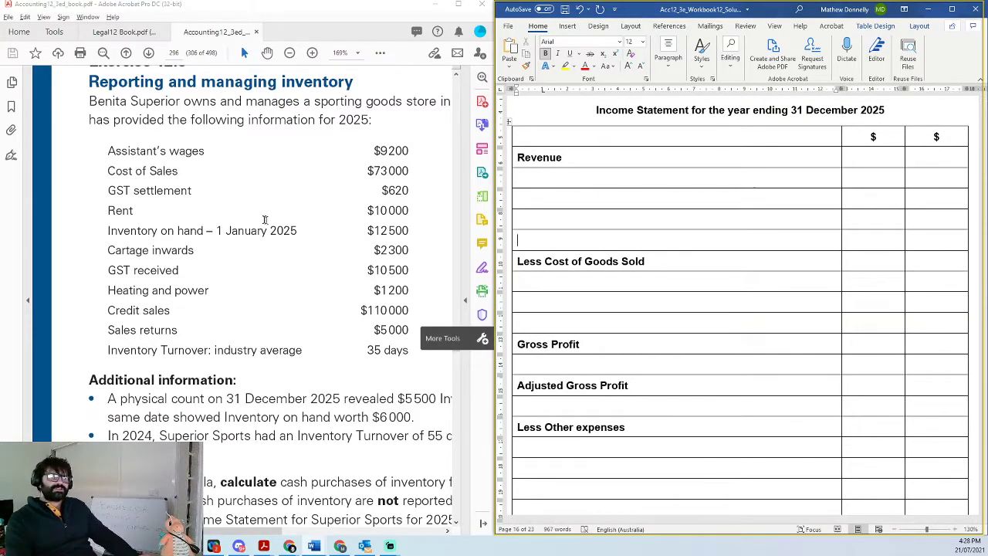
- Place the cursor under Less Cost of Goods Sold and review the empty rows
{"action": "left_click", "coordinate": [525, 302]}
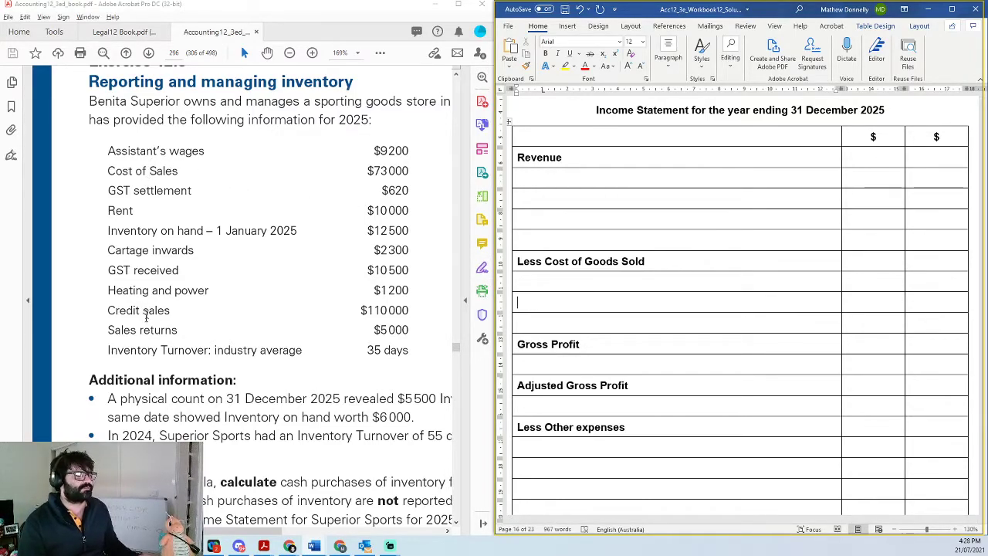
{"action": "scroll", "coordinate": [144, 407], "scroll_direction": "down", "scroll_amount": 1}
{"action": "scroll", "coordinate": [144, 407], "scroll_direction": "down", "scroll_amount": 2}
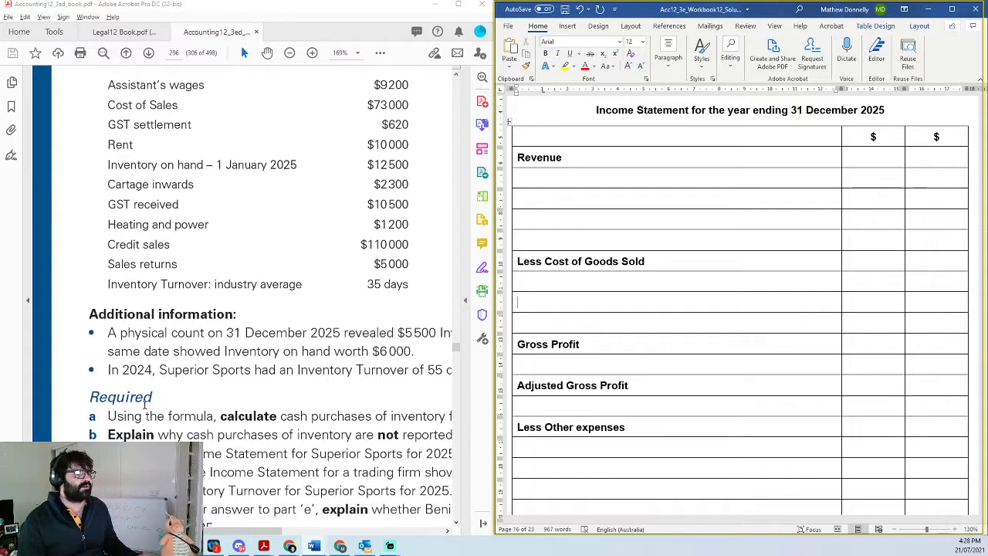
{"action": "scroll", "coordinate": [144, 407], "scroll_direction": "up", "scroll_amount": 2}
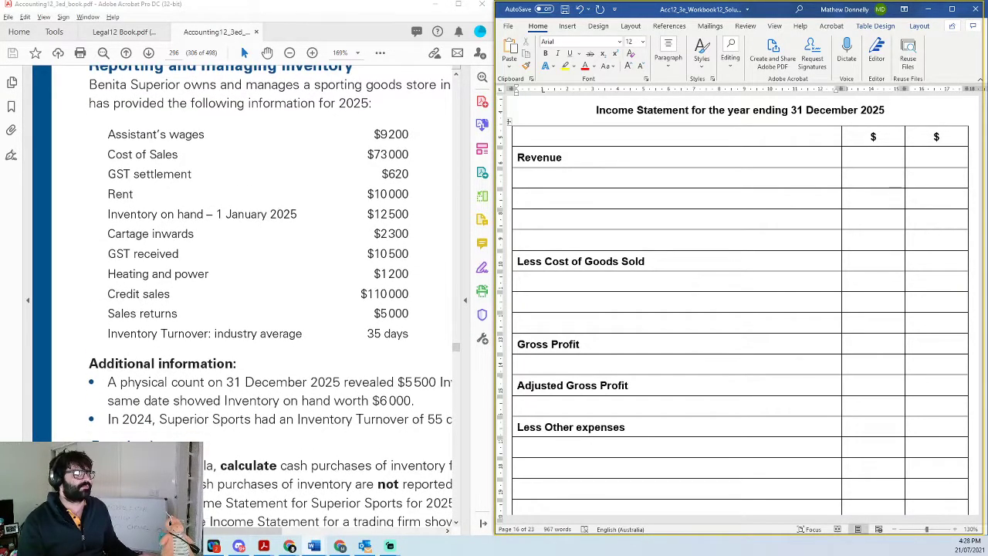
{"action": "scroll", "coordinate": [135, 409], "scroll_direction": "down", "scroll_amount": 1}
{"action": "scroll", "coordinate": [140, 418], "scroll_direction": "up", "scroll_amount": 2}
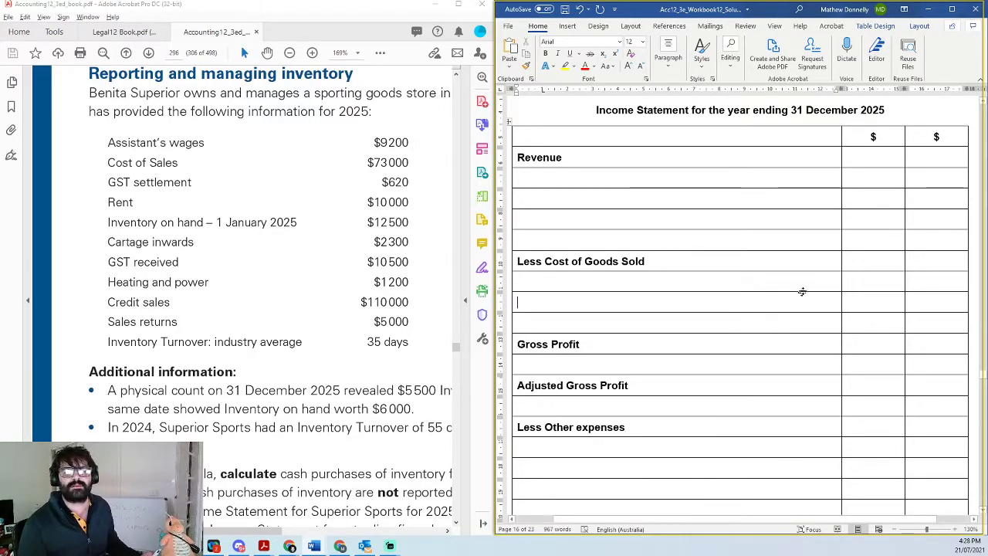
{"action": "scroll", "coordinate": [682, 289], "scroll_direction": "up", "scroll_amount": 1}
{"action": "scroll", "coordinate": [682, 289], "scroll_direction": "down", "scroll_amount": 3}
{"action": "scroll", "coordinate": [682, 290], "scroll_direction": "up", "scroll_amount": 2}
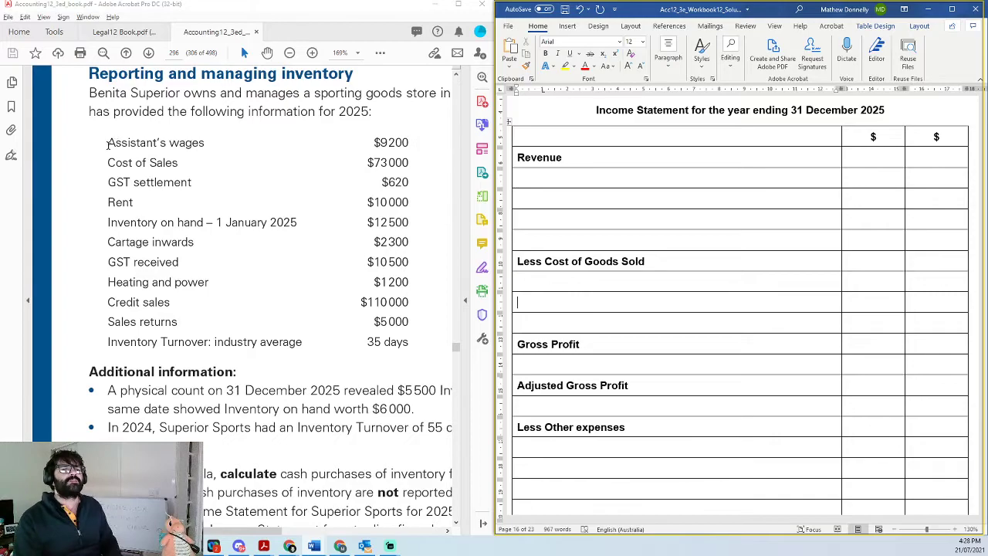
{"action": "left_click_drag", "start_coordinate": [109, 141], "coordinate": [410, 149]}
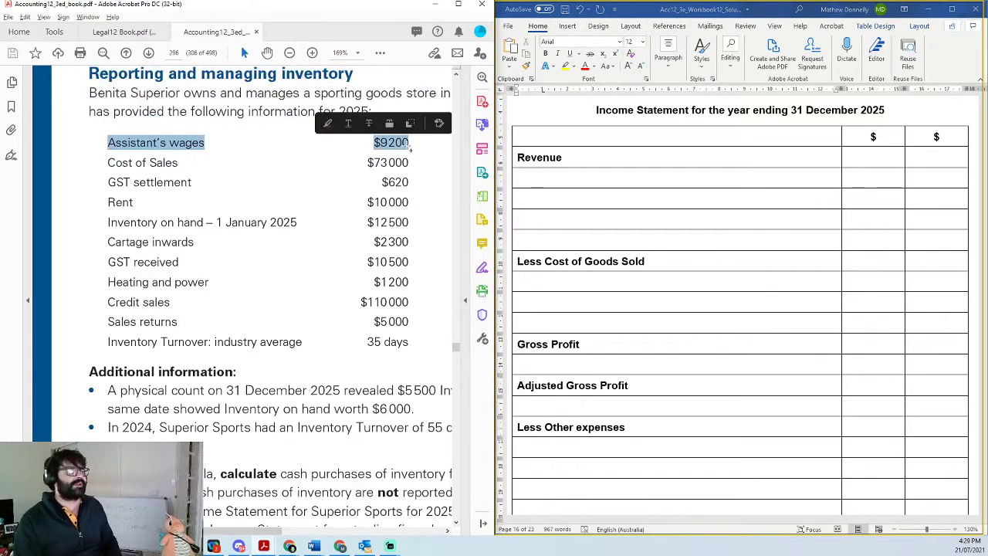
{"action": "left_click", "coordinate": [382, 202]}
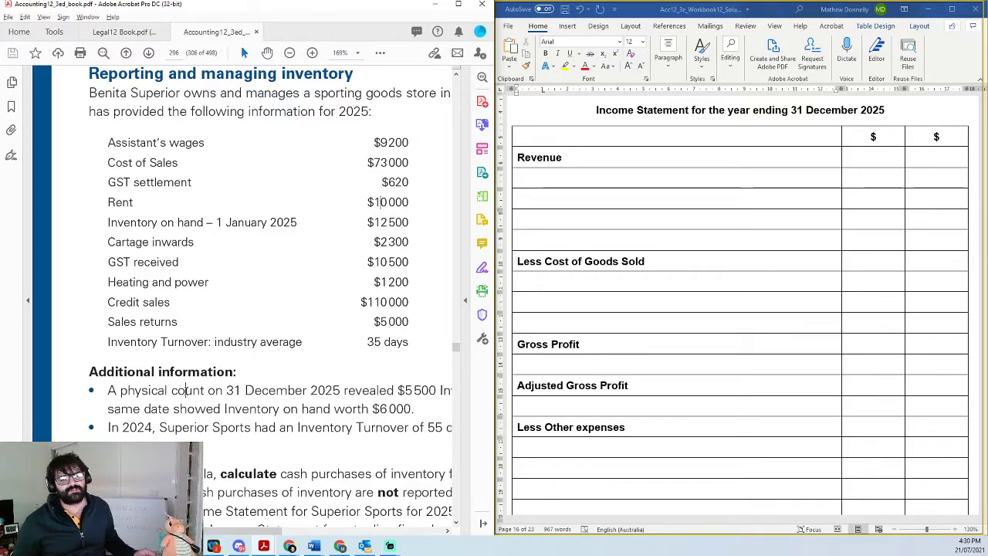
{"action": "left_click_drag", "start_coordinate": [119, 390], "coordinate": [279, 409]}
{"action": "left_click", "coordinate": [166, 262]}
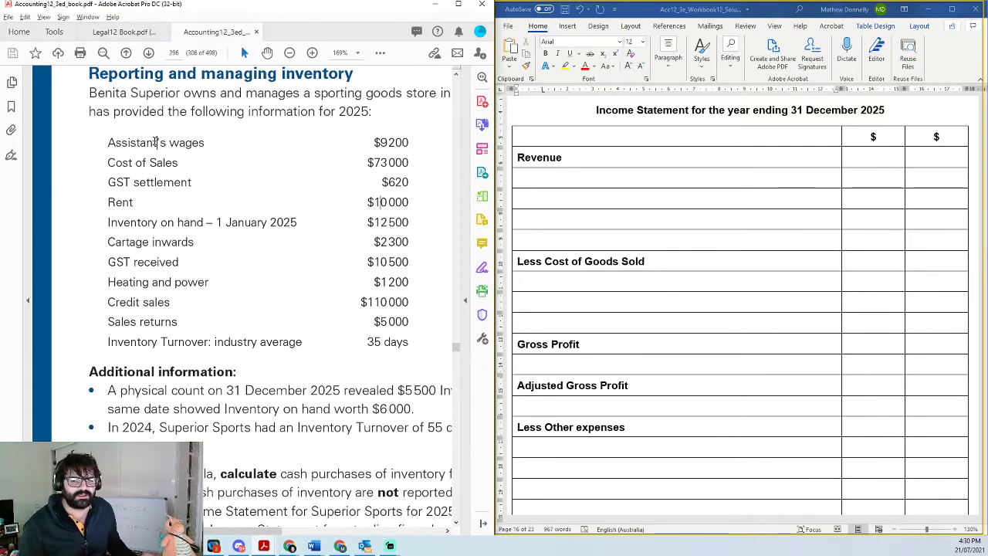
{"action": "left_click", "coordinate": [595, 451]}
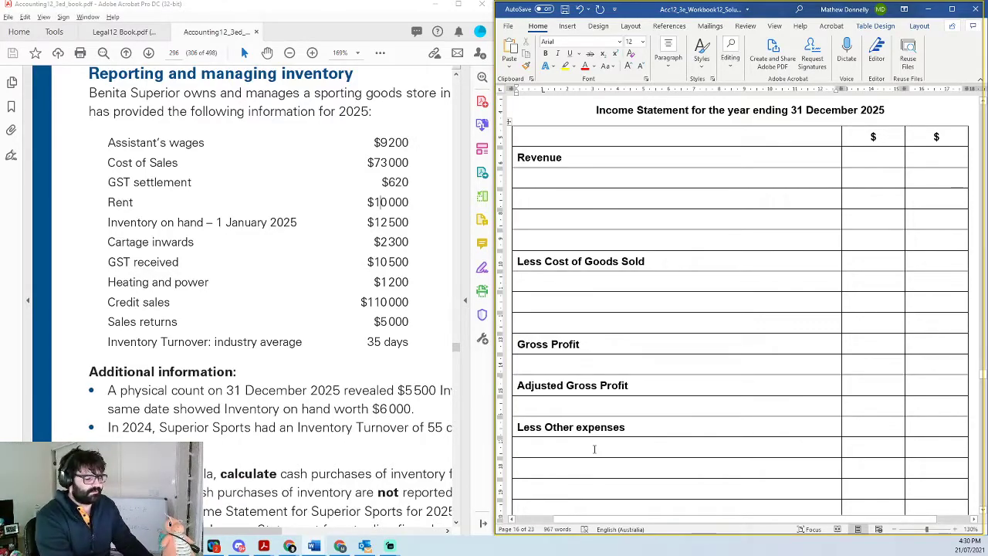
- Enter Assistants Wages of 9 200 under Less Other expenses
{"action": "type", "text": "Assistants Wages"}
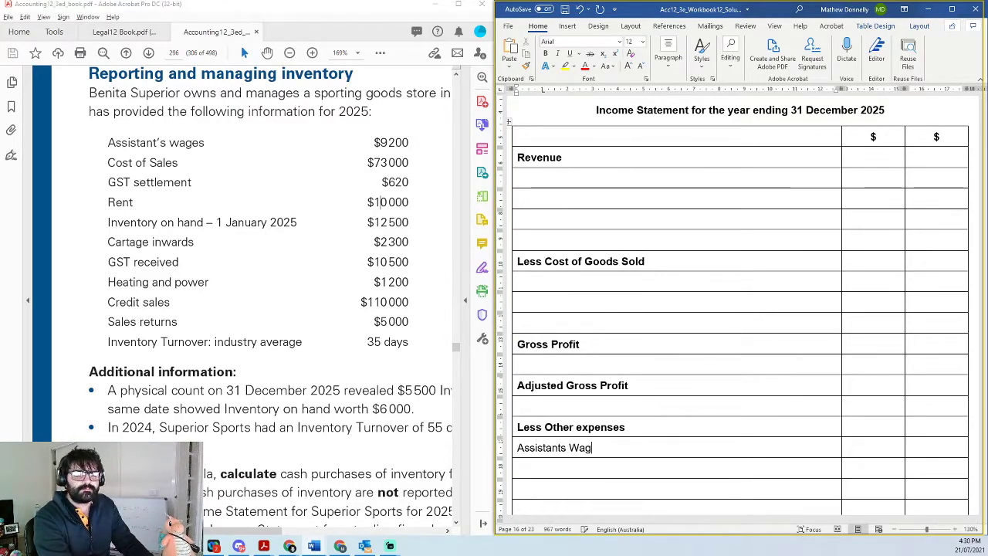
{"action": "left_click", "coordinate": [880, 449]}
{"action": "type", "text": "9 200"}
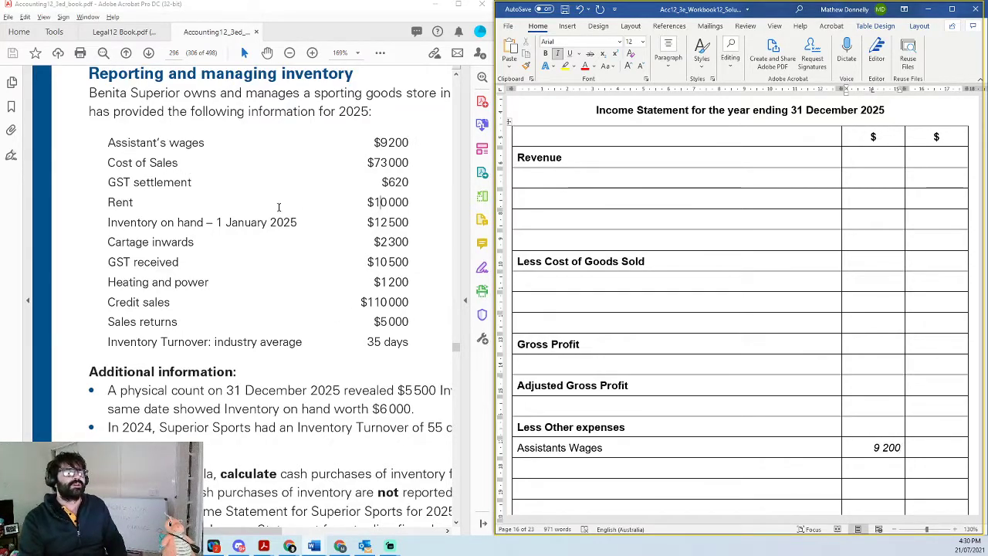
- Enter Cost of Sales of 73 000 under Less Cost of Goods Sold
{"action": "left_click", "coordinate": [629, 284]}
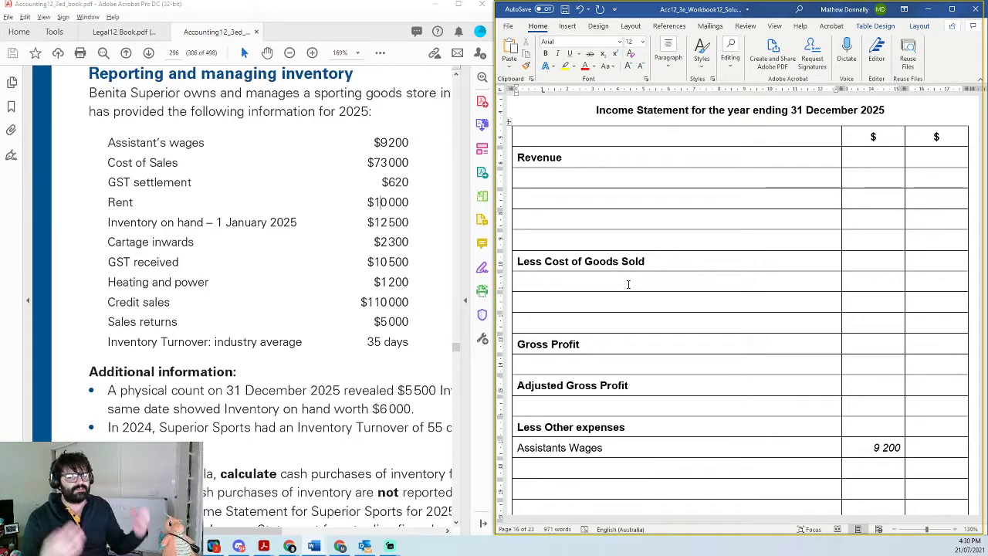
{"action": "type", "text": "Cost"}
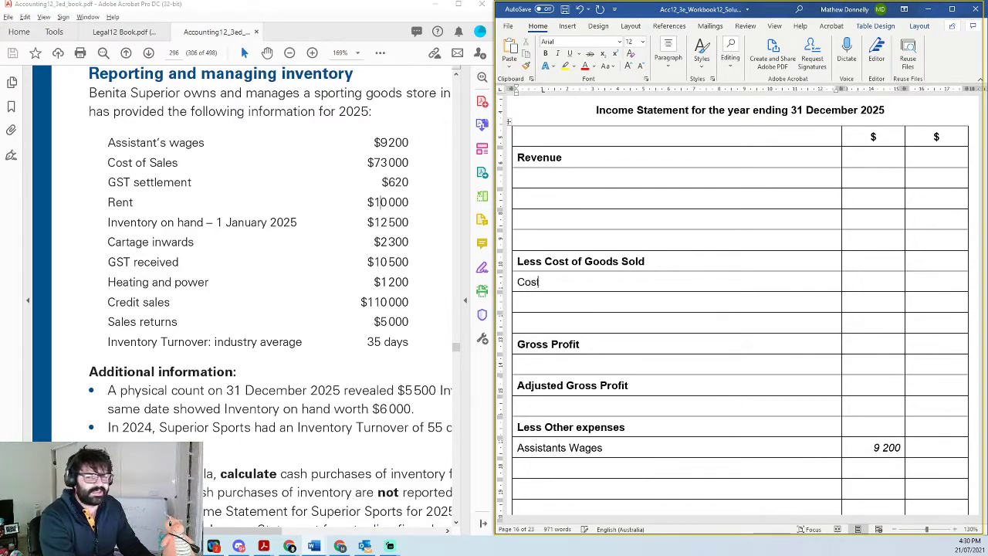
{"action": "type", "text": " of Exp"}
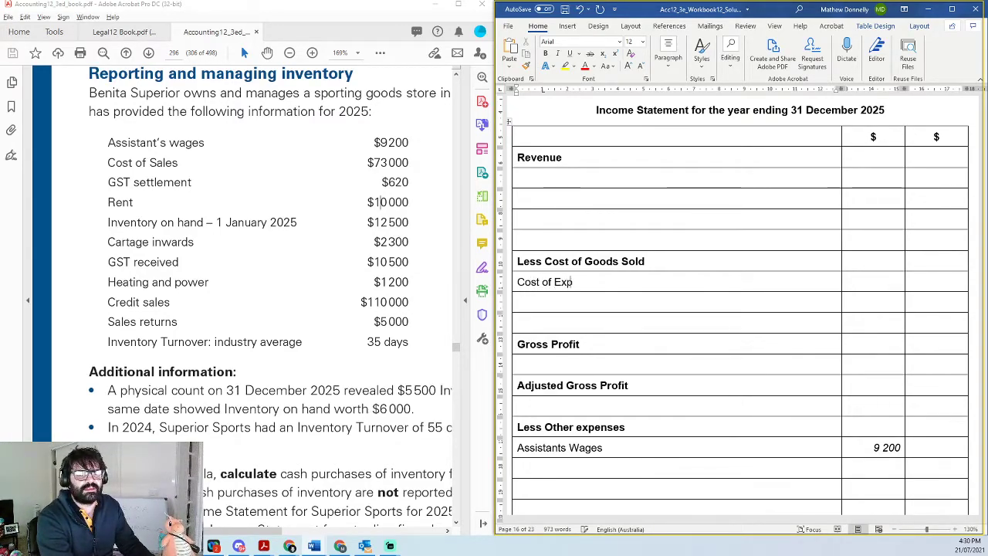
{"action": "type", "text": "en"}
{"action": "key", "text": "BackSpace"}
{"action": "key", "text": "BackSpace"}
{"action": "key", "text": "BackSpace"}
{"action": "key", "text": "BackSpace"}
{"action": "key", "text": "BackSpace"}
{"action": "type", "text": "Sale"}
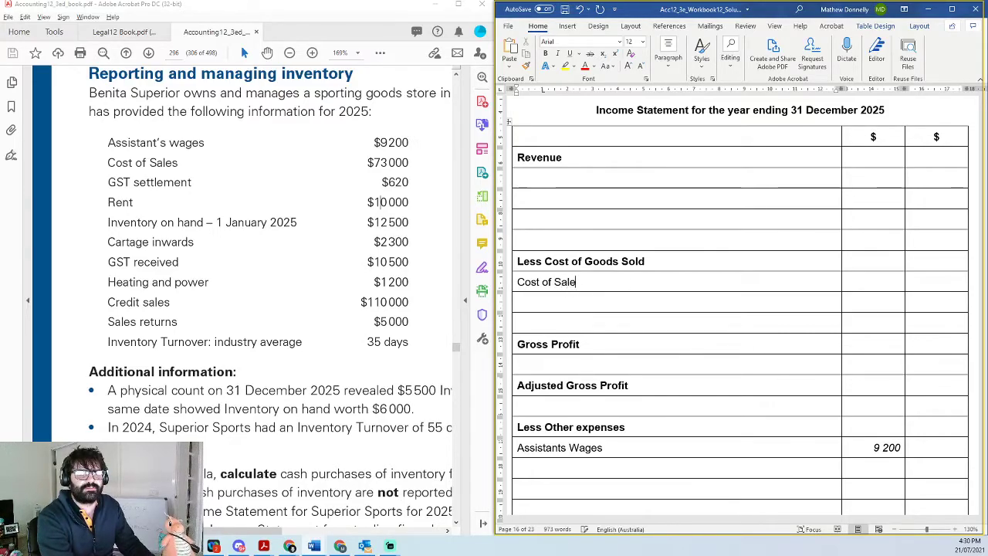
{"action": "type", "text": "s"}
{"action": "left_click", "coordinate": [900, 281]}
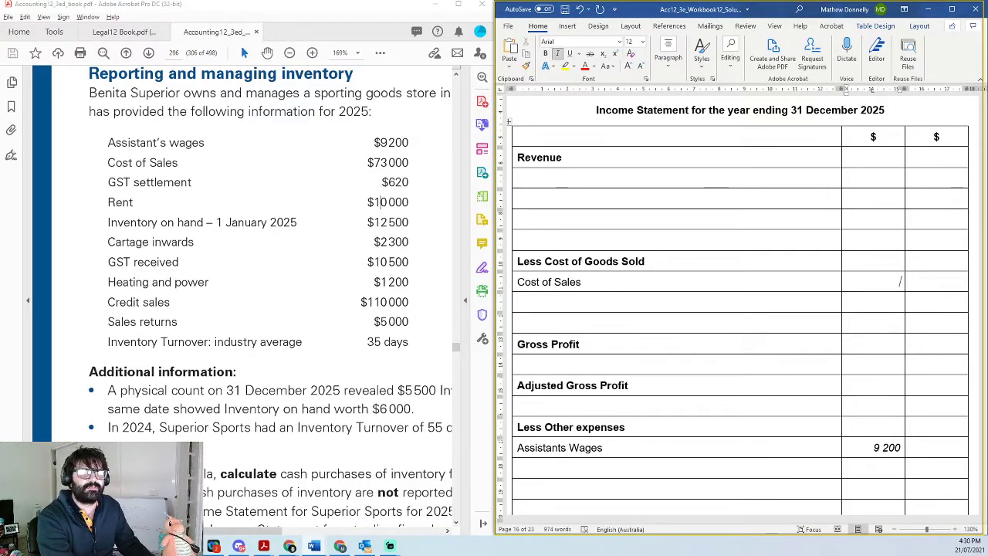
{"action": "type", "text": "73"}
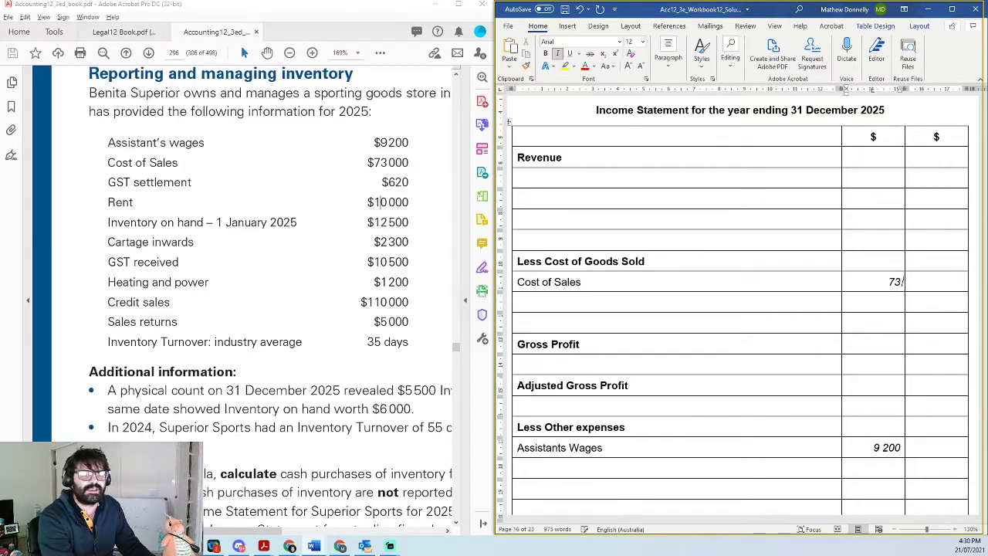
{"action": "type", "text": " 000"}
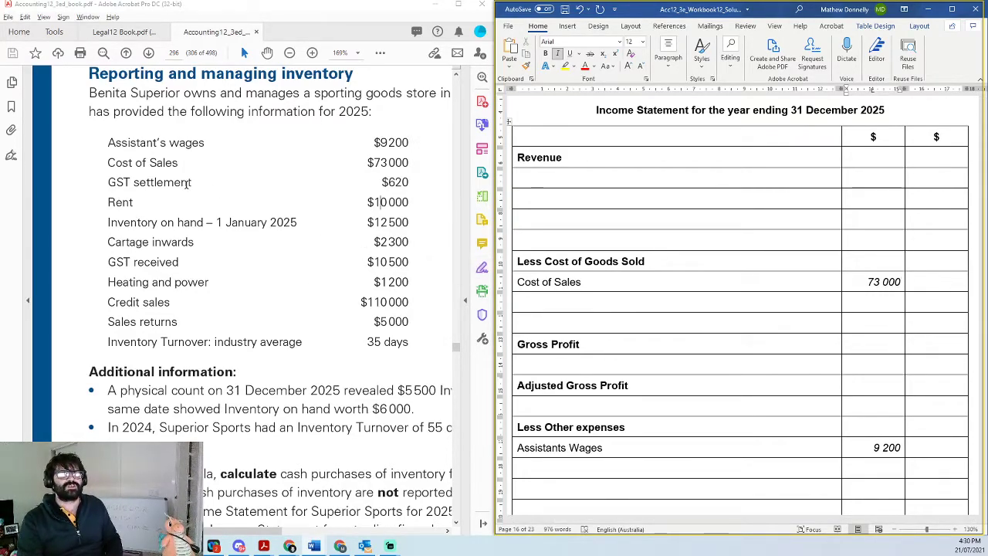
{"action": "left_click", "coordinate": [385, 180]}
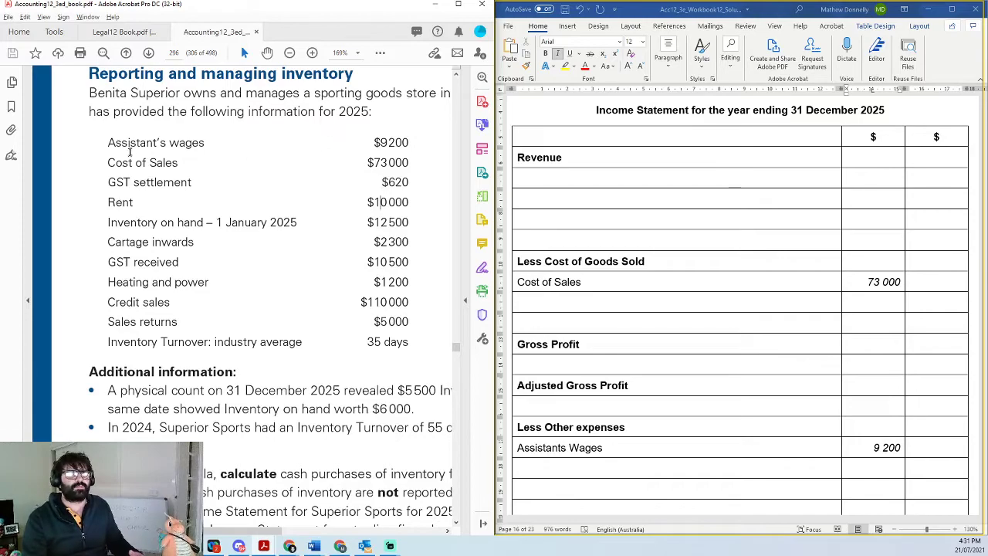
- Add a Rent line of 10 000 directly below Assistants Wages
{"action": "left_click_drag", "start_coordinate": [108, 183], "coordinate": [411, 185]}
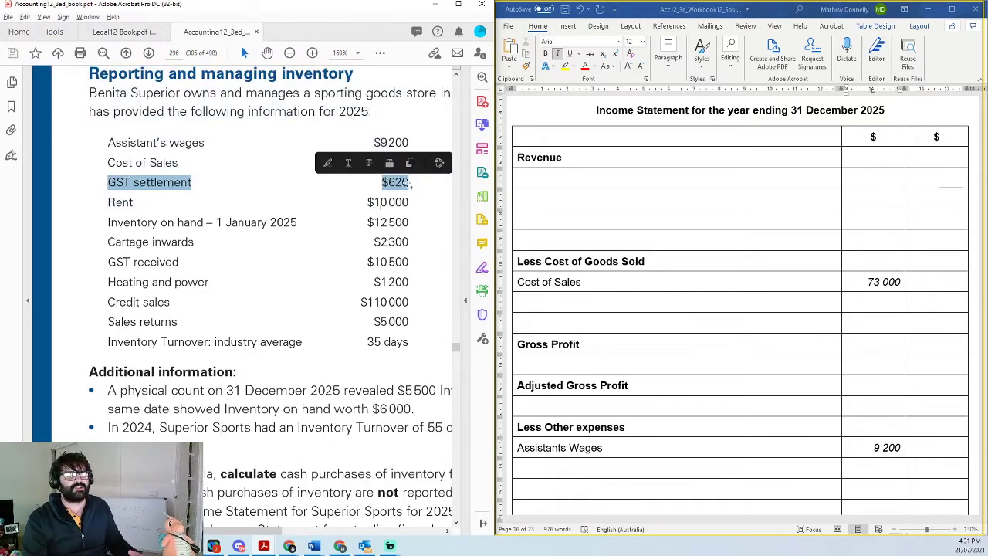
{"action": "left_click", "coordinate": [122, 204]}
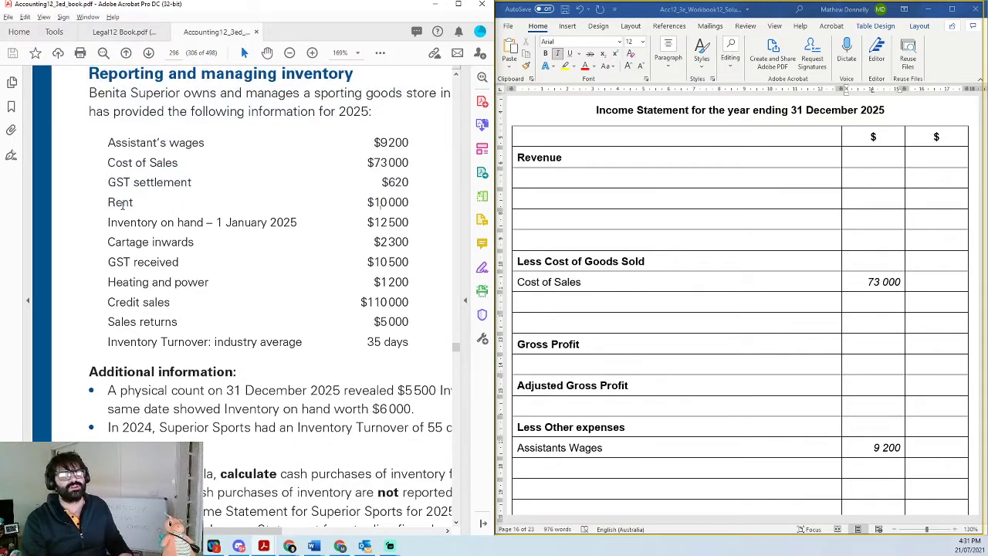
{"action": "left_click", "coordinate": [551, 471]}
{"action": "left_click", "coordinate": [551, 468]}
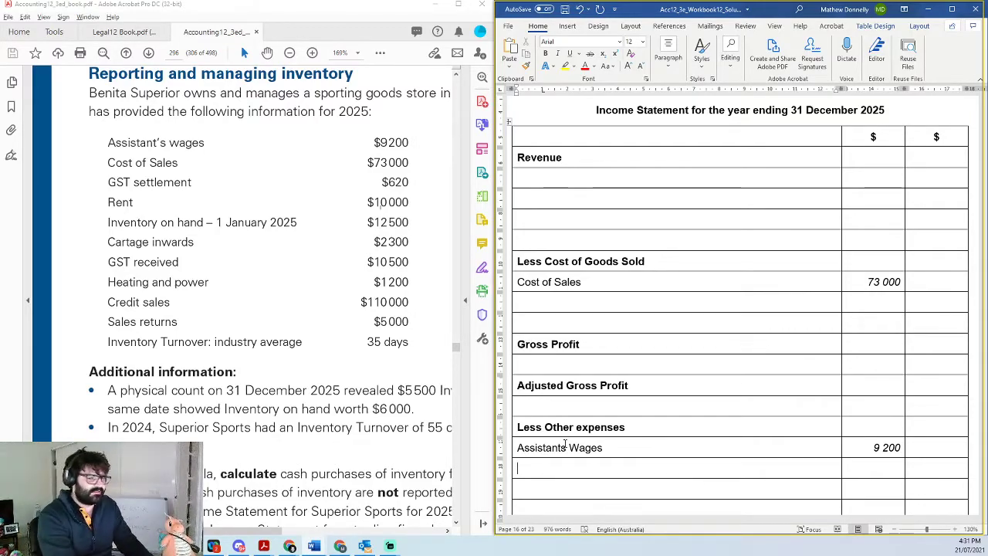
{"action": "type", "text": "Rent"}
{"action": "key", "text": "Tab"}
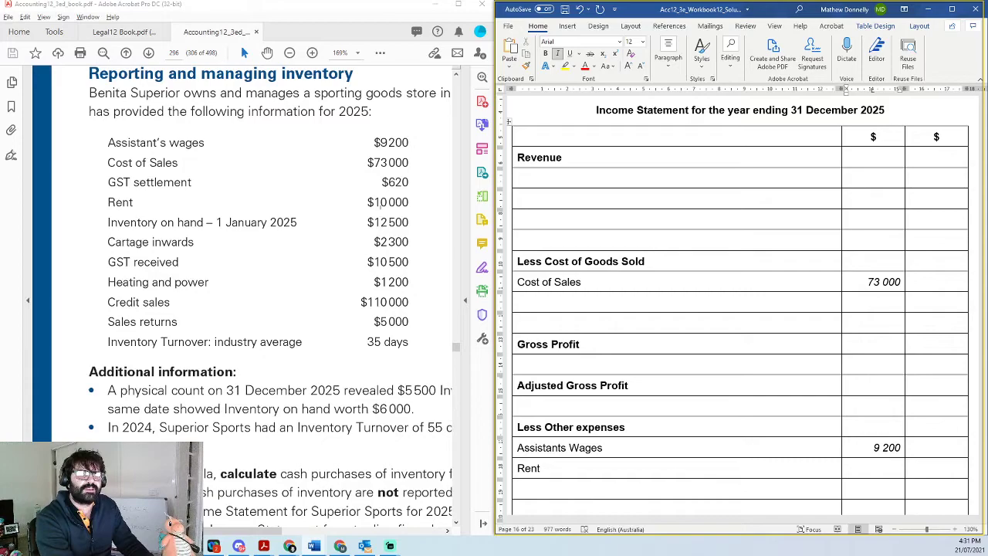
{"action": "type", "text": "10 000"}
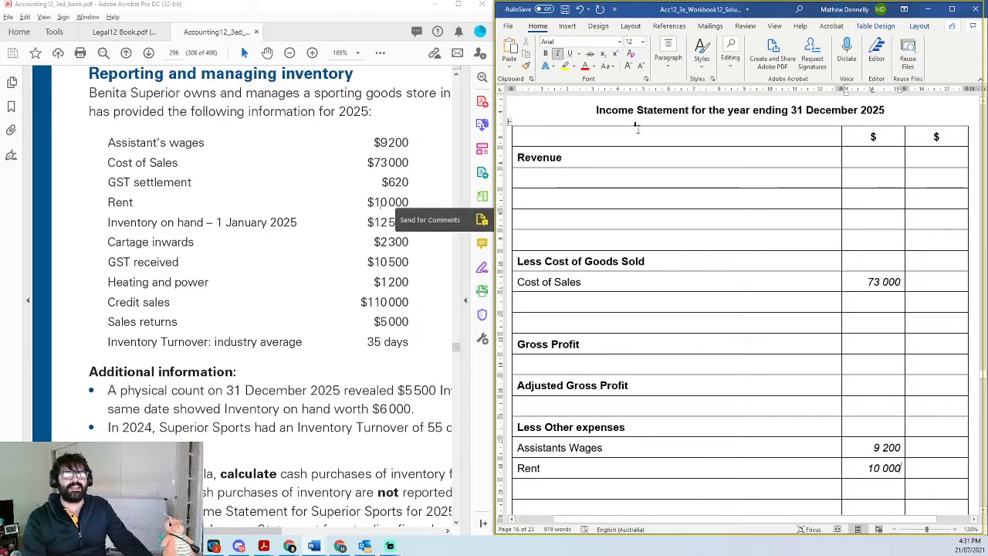
{"action": "left_click_drag", "start_coordinate": [107, 223], "coordinate": [412, 222]}
{"action": "left_click", "coordinate": [211, 222]}
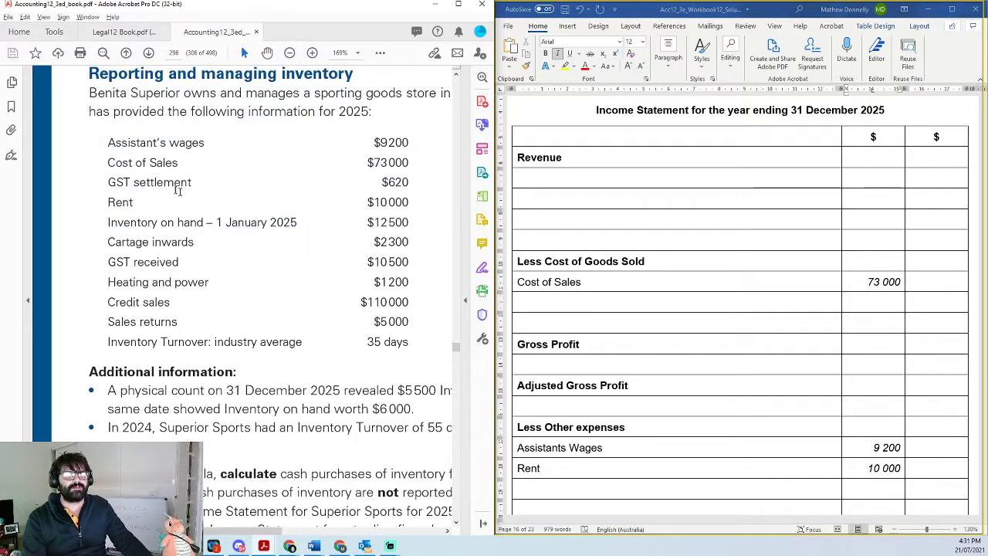
{"action": "left_click_drag", "start_coordinate": [101, 165], "coordinate": [410, 164]}
{"action": "left_click_drag", "start_coordinate": [411, 216], "coordinate": [122, 233]}
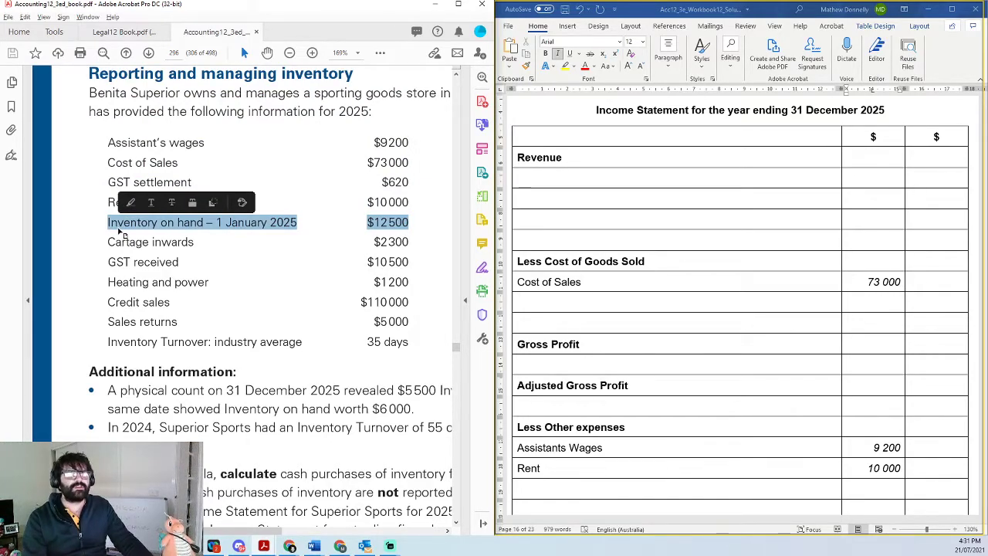
{"action": "left_click", "coordinate": [119, 229]}
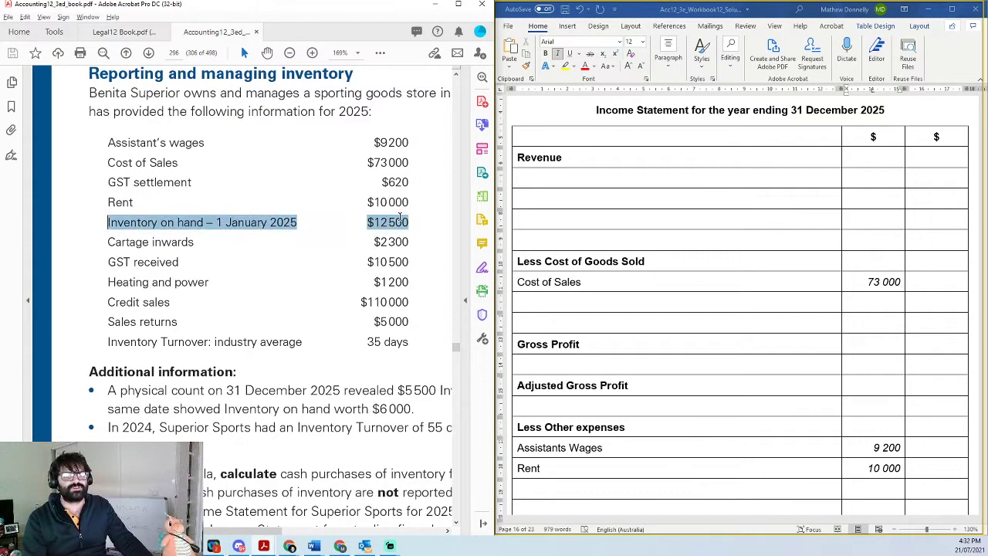
{"action": "left_click_drag", "start_coordinate": [400, 220], "coordinate": [403, 222]}
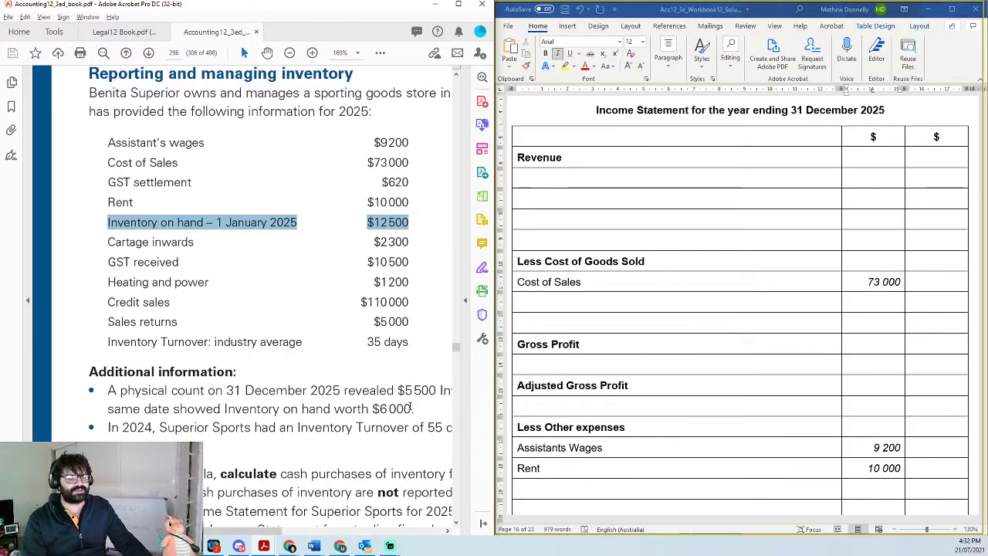
{"action": "left_click_drag", "start_coordinate": [412, 407], "coordinate": [389, 410]}
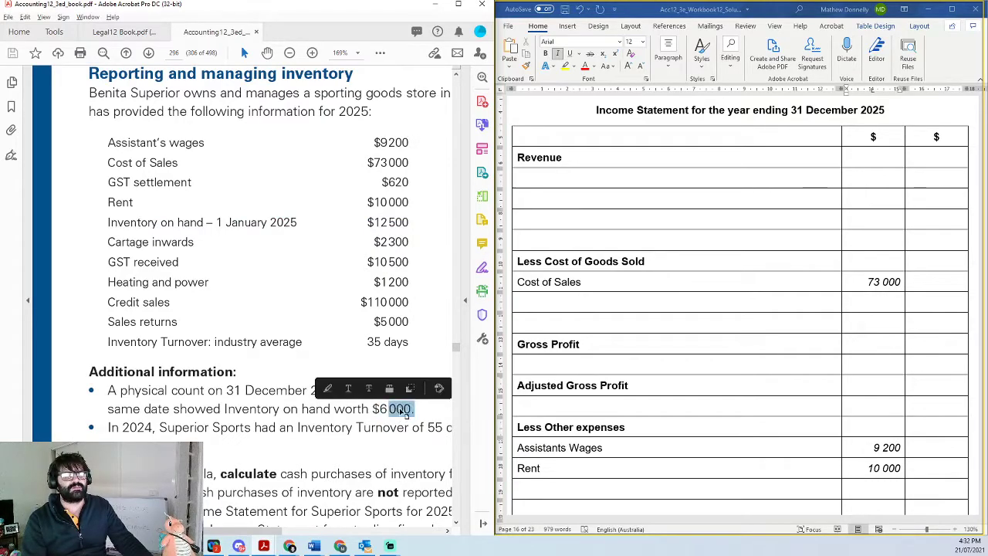
{"action": "left_click", "coordinate": [539, 304]}
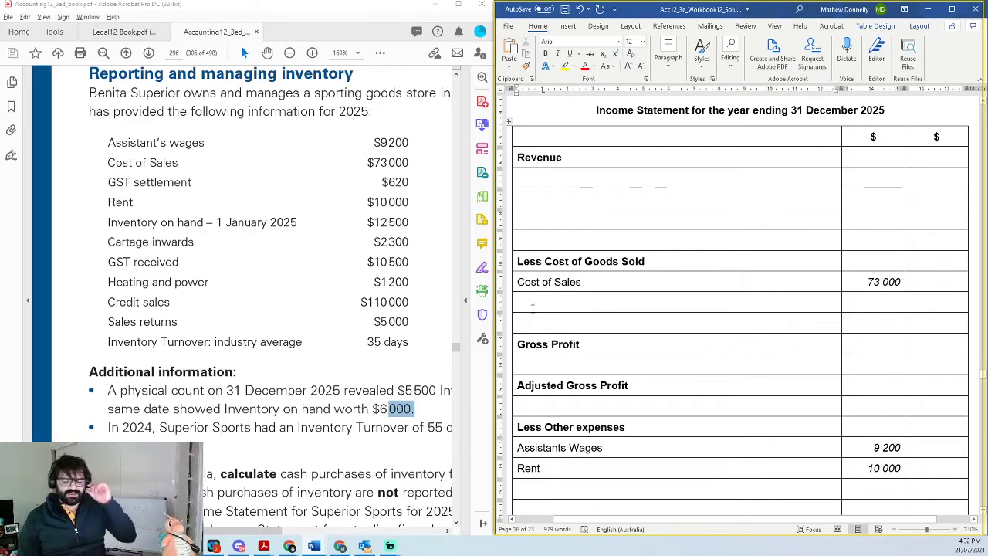
{"action": "left_click", "coordinate": [533, 308]}
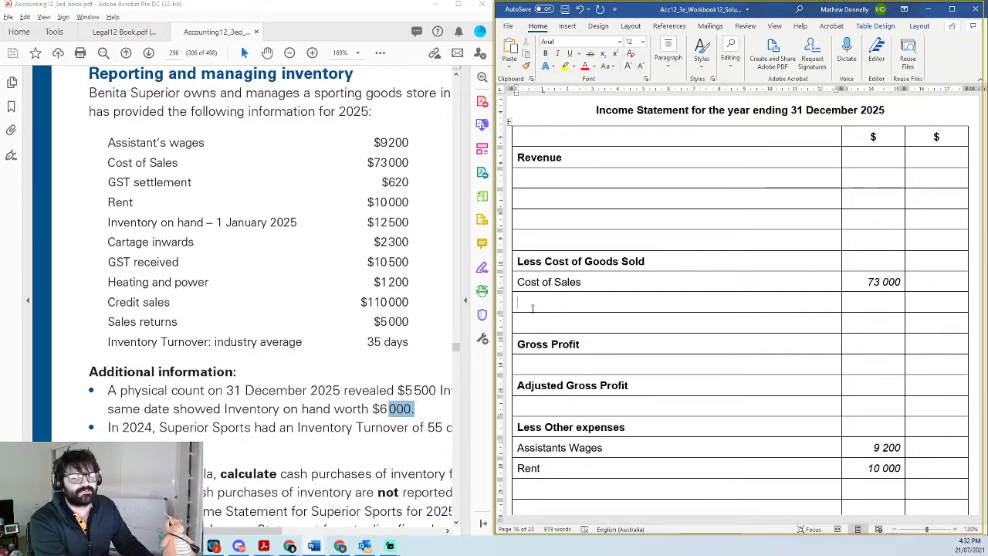
- Enter Cartage In of 2 300 below Cost of Sales and relabel it Cartage In/Delivery In
{"action": "type", "text": "Cartage "}
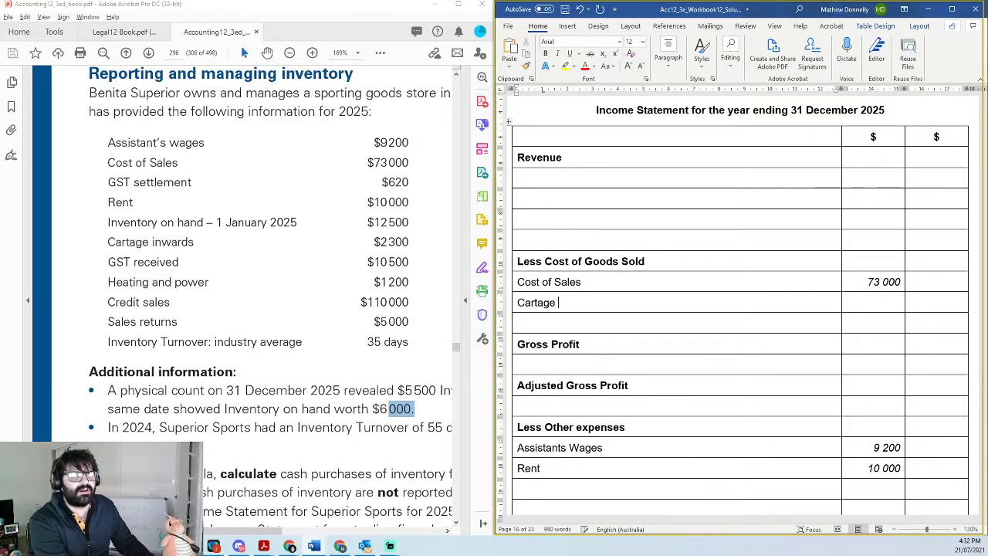
{"action": "type", "text": "In"}
{"action": "left_click", "coordinate": [900, 302]}
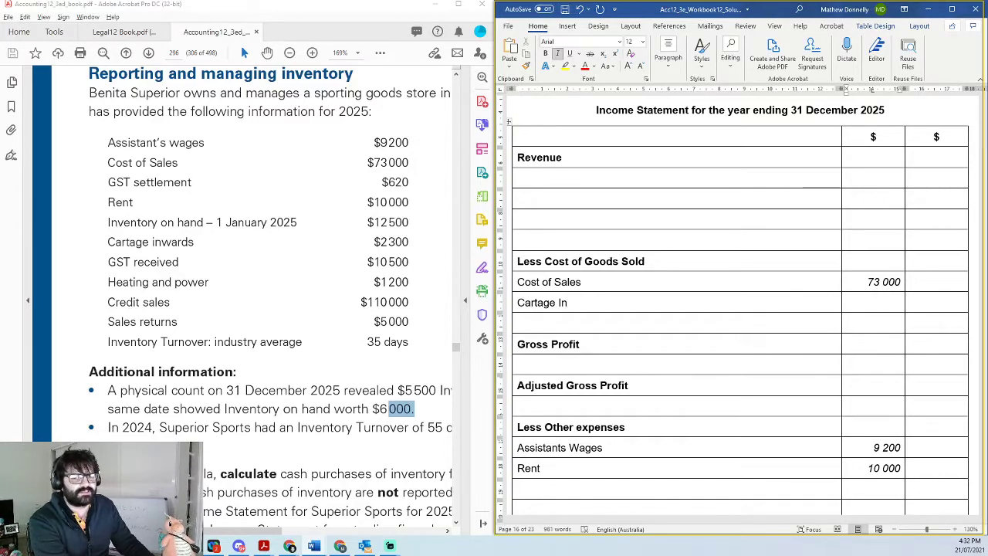
{"action": "type", "text": "2"}
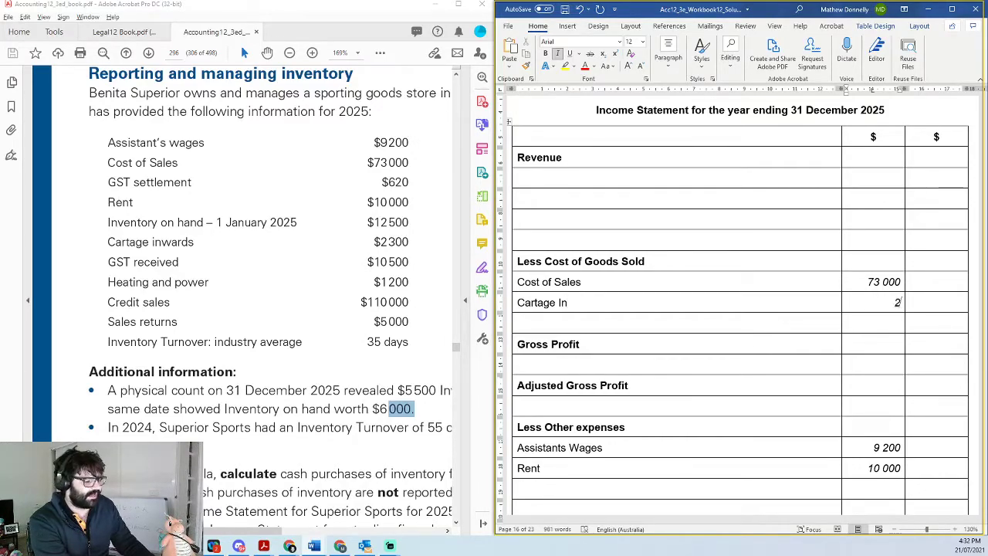
{"action": "type", "text": " 300"}
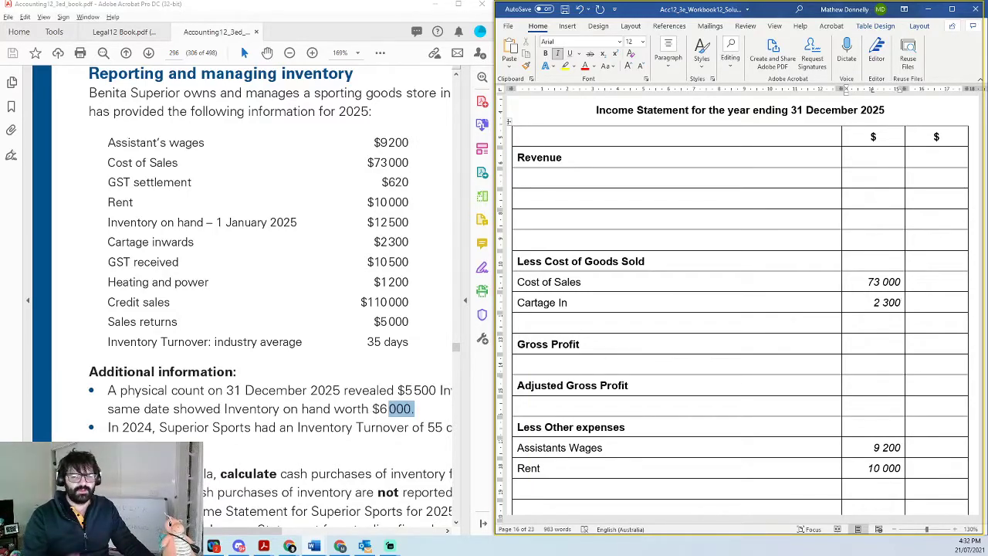
{"action": "left_click", "coordinate": [596, 304]}
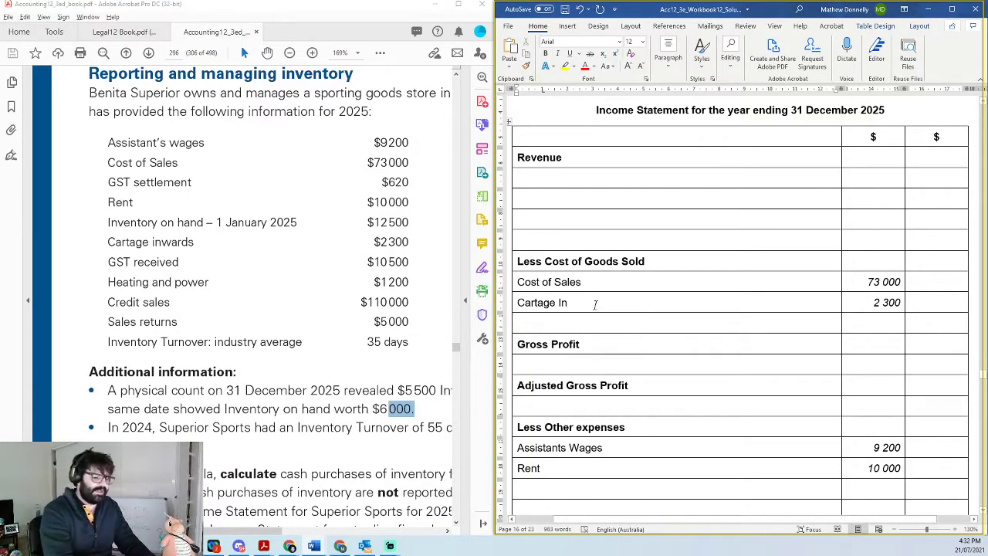
{"action": "type", "text": "/Delivery"}
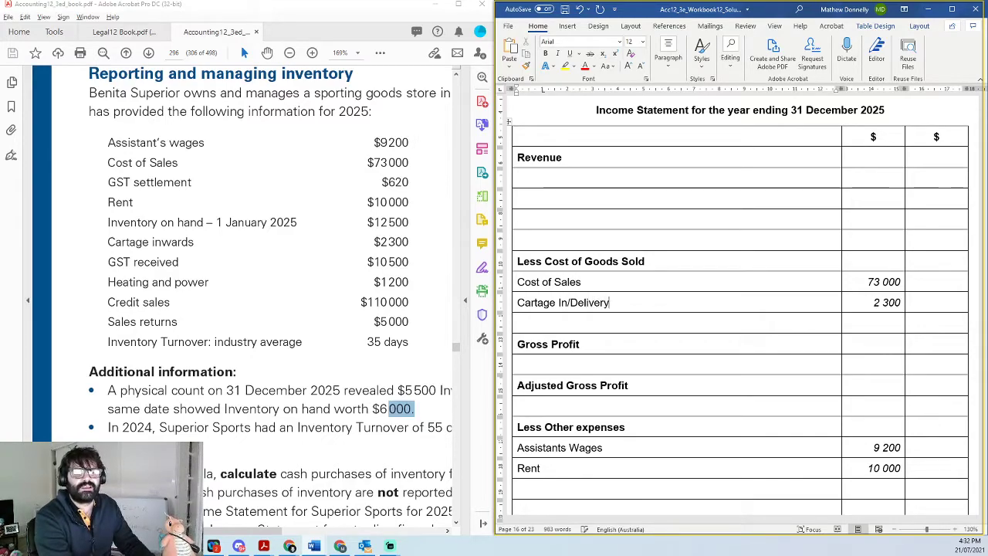
{"action": "type", "text": " In"}
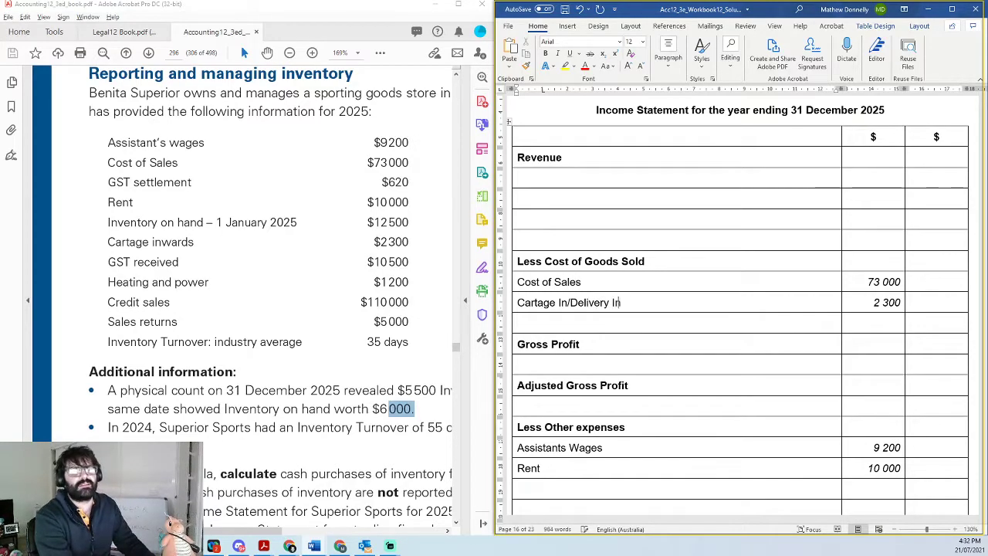
{"action": "left_click_drag", "start_coordinate": [622, 303], "coordinate": [570, 302]}
{"action": "left_click", "coordinate": [570, 303]}
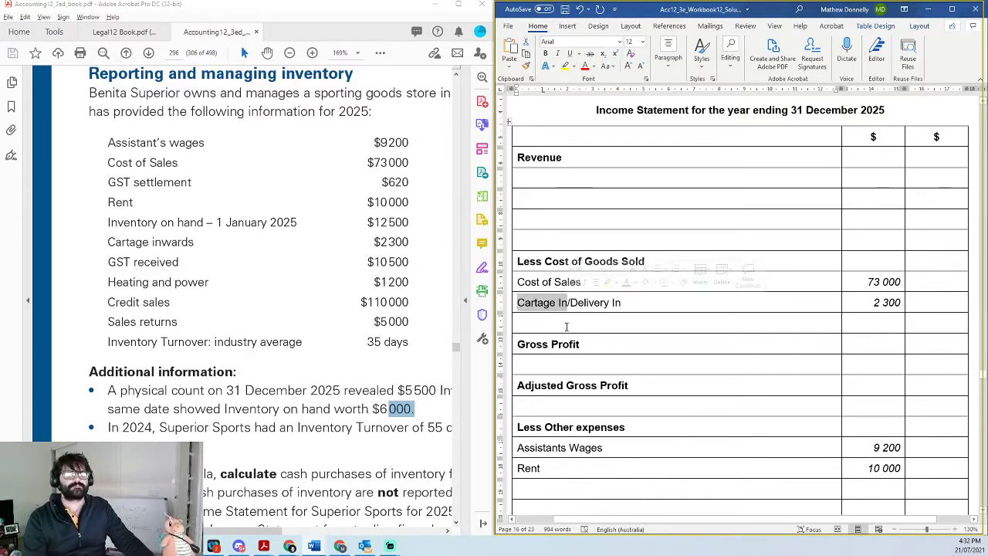
{"action": "left_click", "coordinate": [567, 327]}
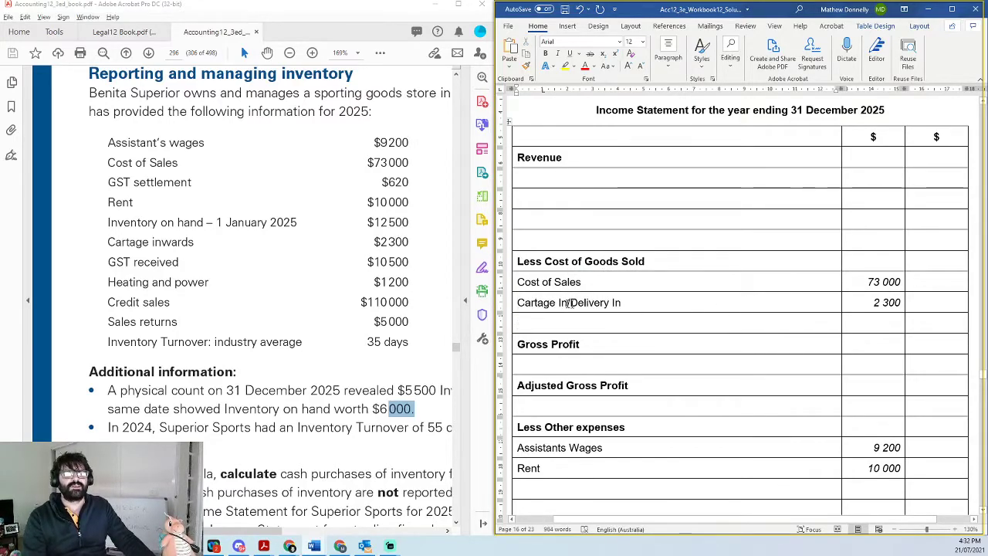
{"action": "left_click", "coordinate": [888, 306]}
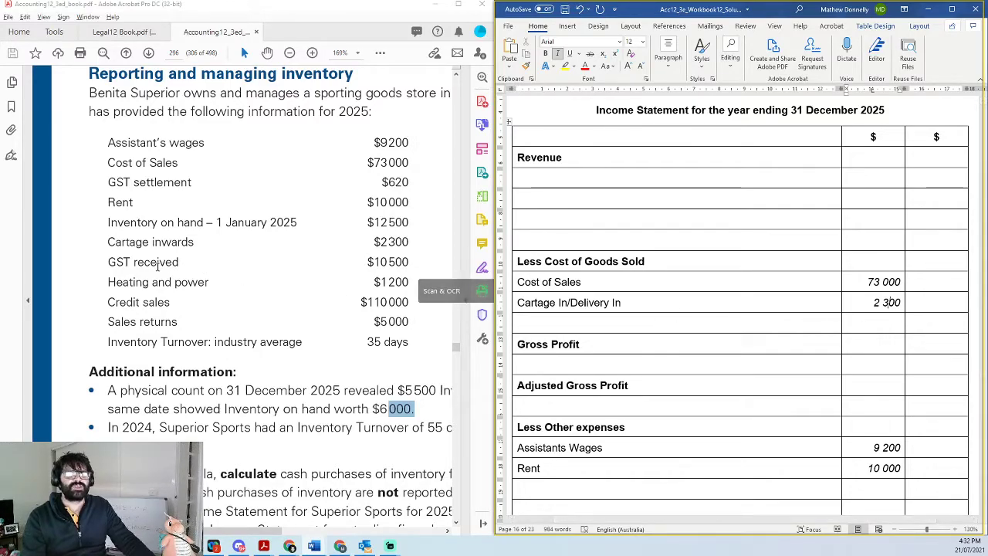
{"action": "left_click", "coordinate": [347, 282]}
{"action": "left_click", "coordinate": [158, 262]}
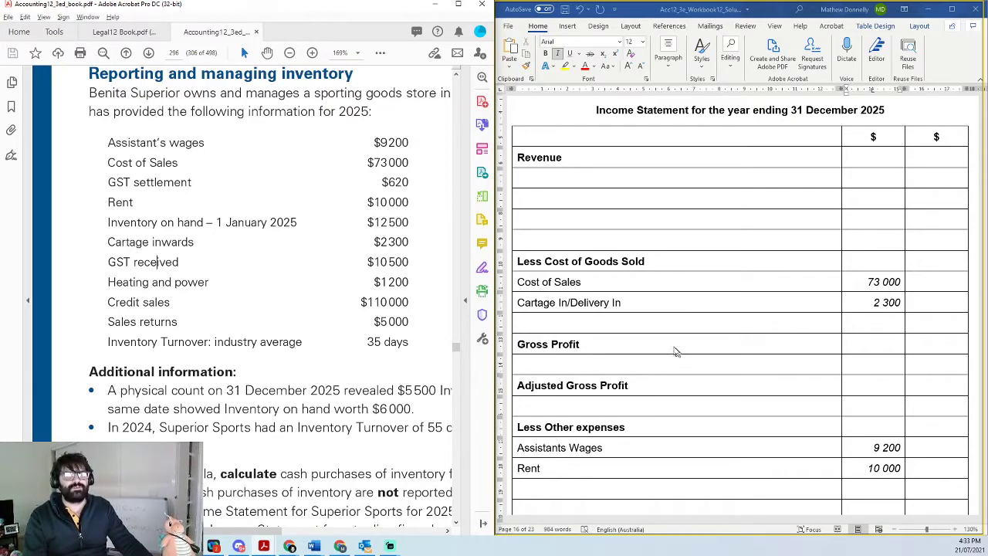
- Enter a Heating and Power line of 1 200 in the row under Rent
{"action": "left_click_drag", "start_coordinate": [109, 263], "coordinate": [224, 264]}
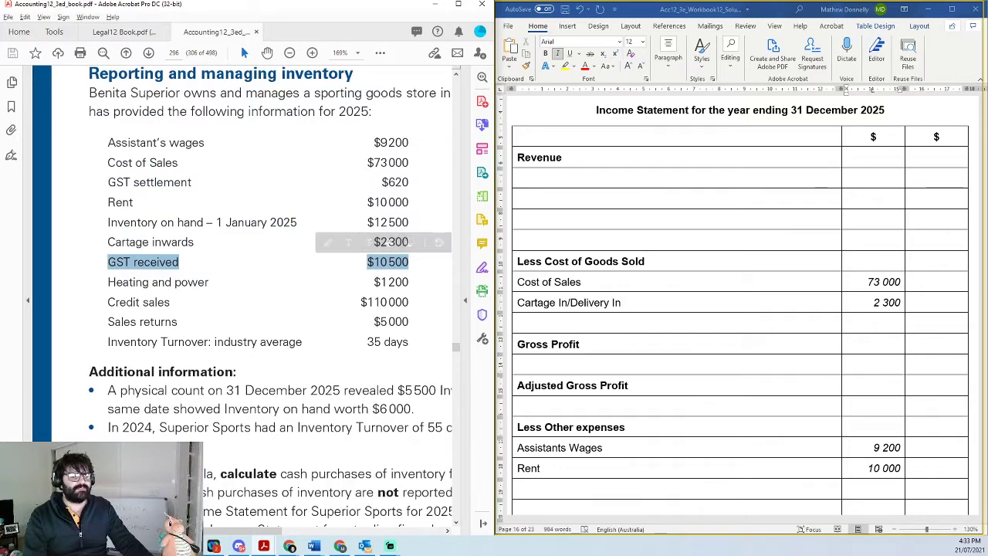
{"action": "left_click", "coordinate": [131, 284]}
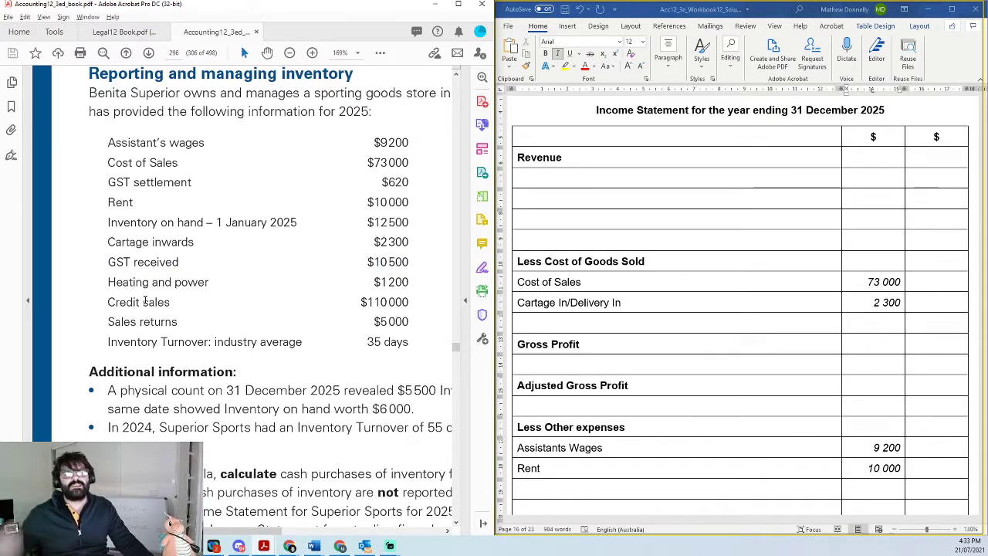
{"action": "left_click", "coordinate": [550, 484]}
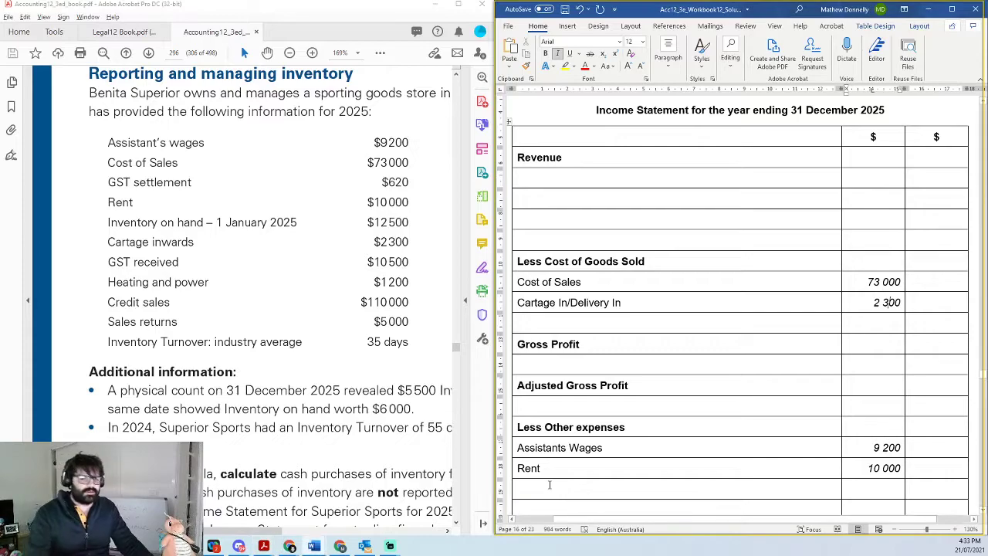
{"action": "left_click", "coordinate": [550, 484]}
{"action": "type", "text": "Heating and Power"}
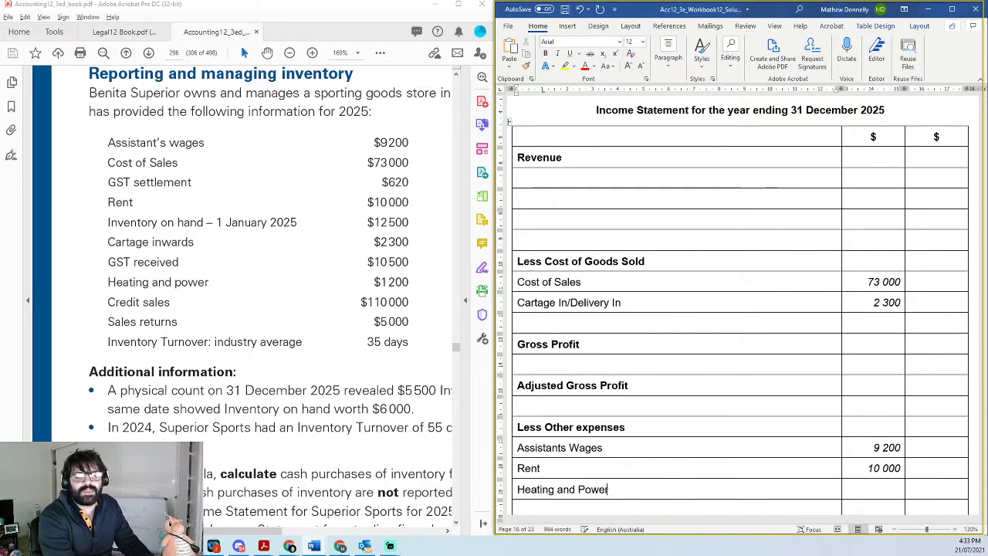
{"action": "key", "text": "Tab"}
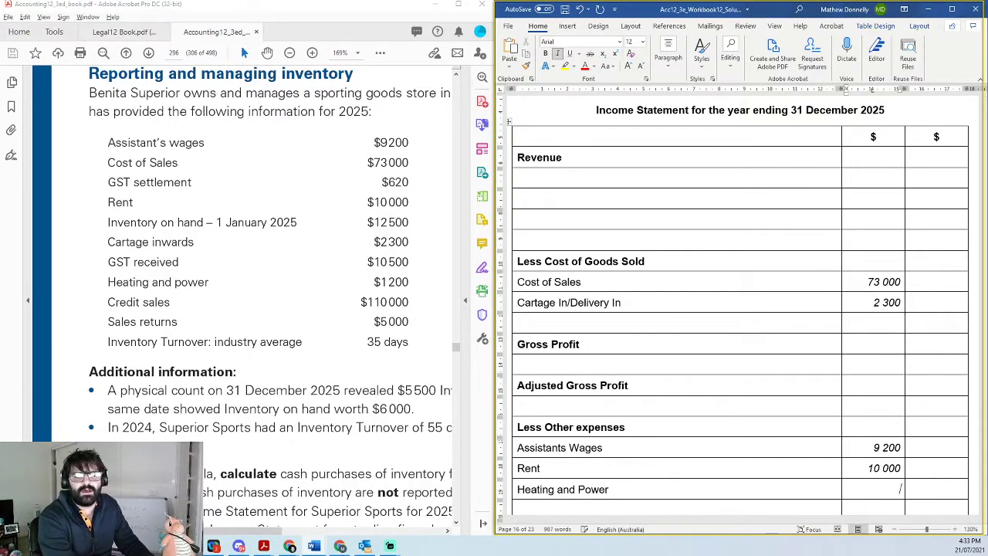
{"action": "type", "text": "1 200"}
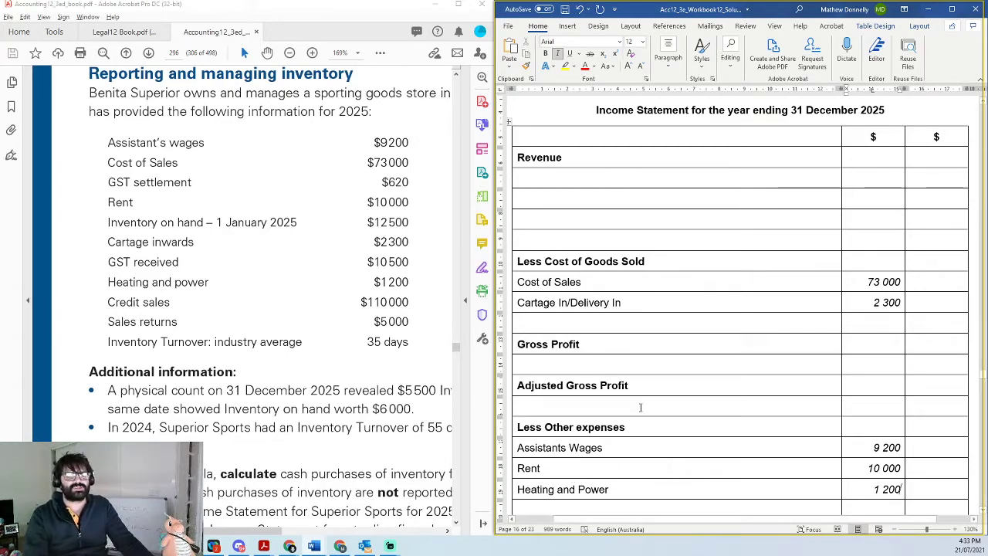
- Enter a non-bold Credit Sales line of 110 000 under Revenue
{"action": "scroll", "coordinate": [641, 404], "scroll_direction": "down", "scroll_amount": 2}
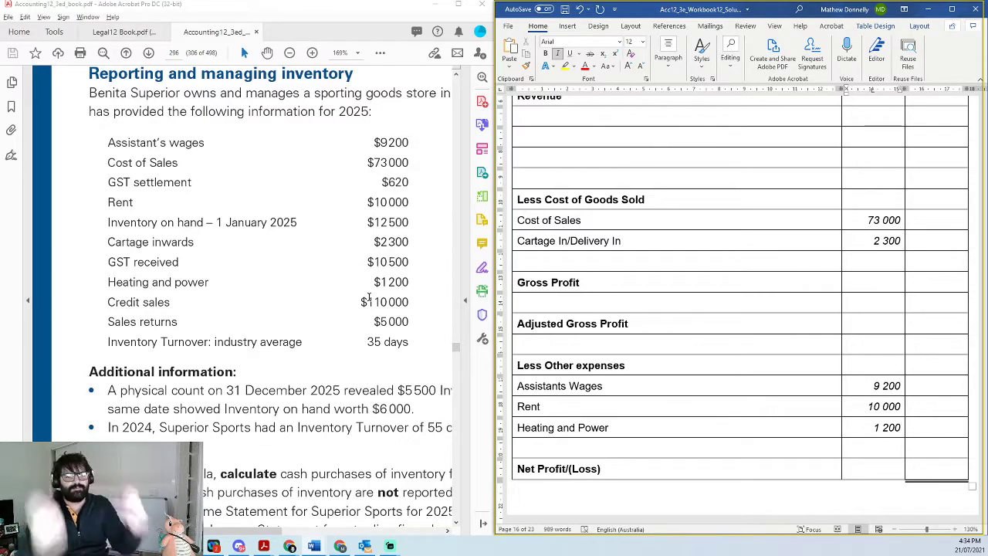
{"action": "left_click", "coordinate": [554, 122]}
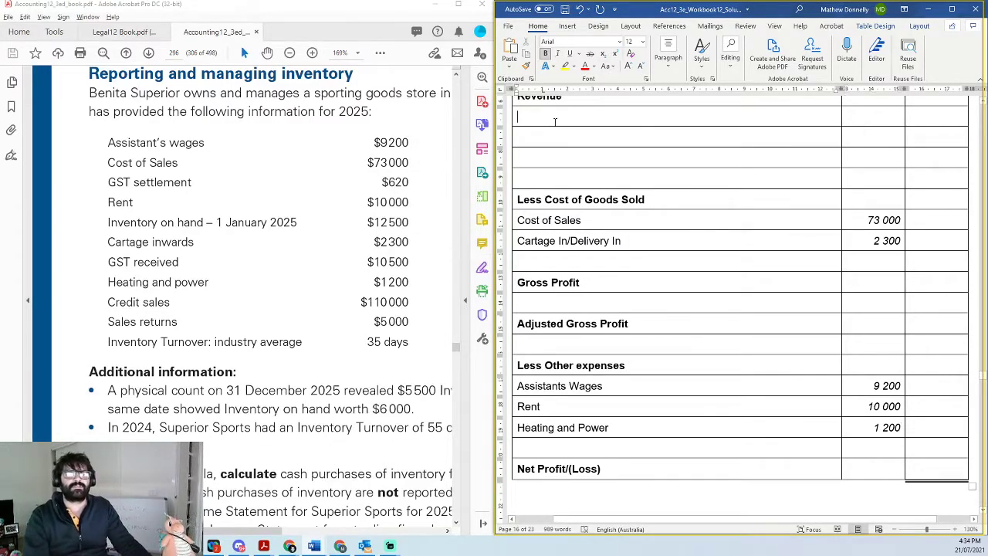
{"action": "type", "text": "Cred"}
{"action": "key", "text": "BackSpace"}
{"action": "key", "text": "BackSpace"}
{"action": "key", "text": "BackSpace"}
{"action": "key", "text": "BackSpace"}
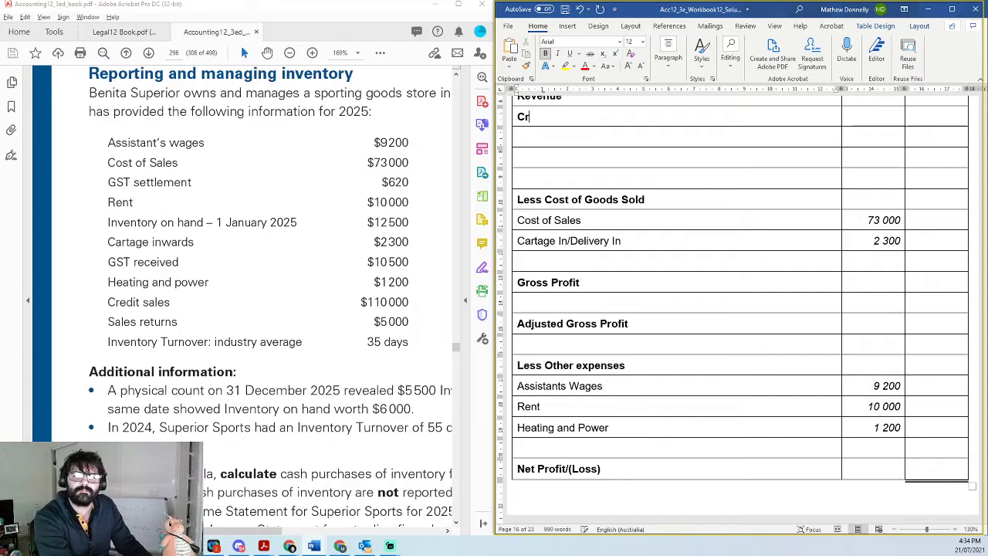
{"action": "key", "text": "ctrl+b"}
{"action": "type", "text": "Credit Sales"}
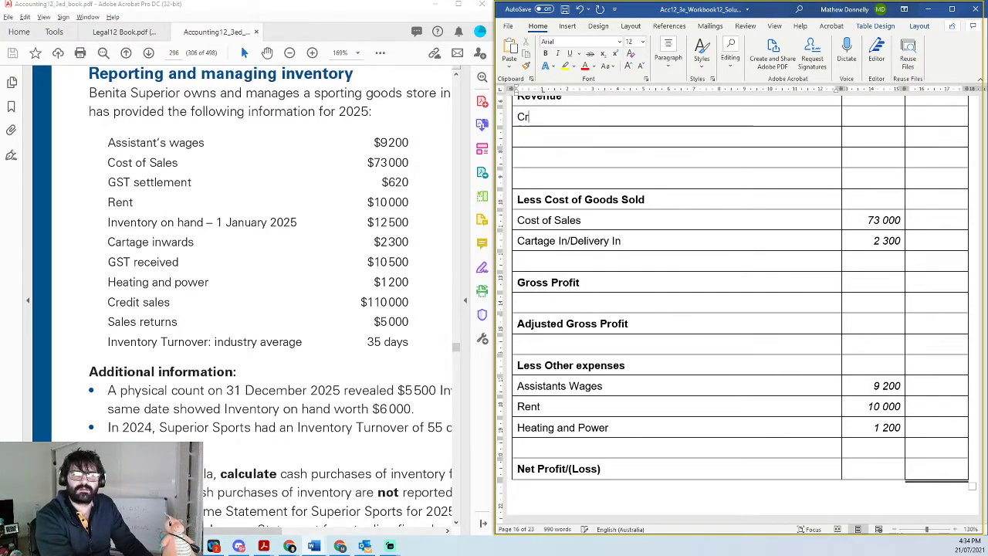
{"action": "left_click", "coordinate": [901, 117]}
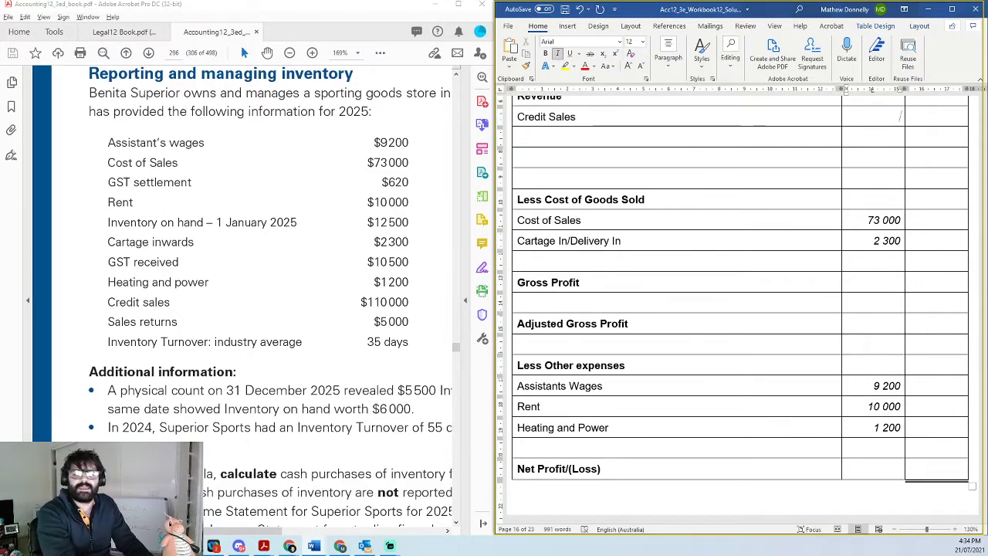
{"action": "type", "text": "11"}
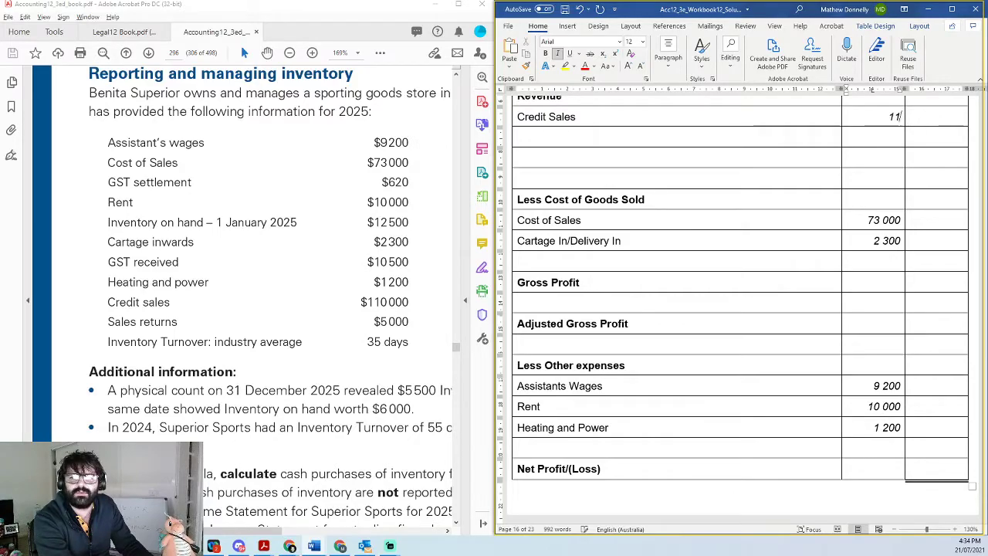
{"action": "type", "text": "0"}
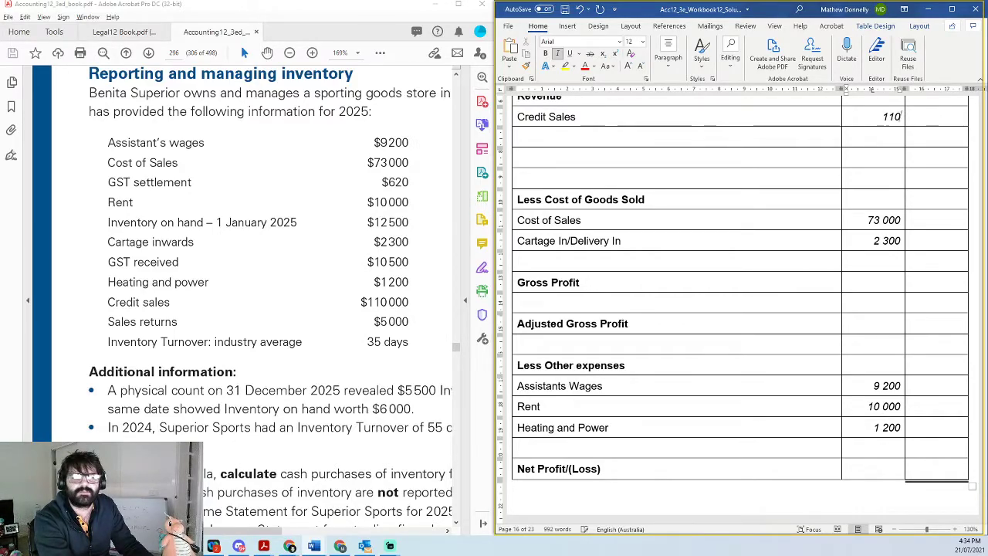
{"action": "type", "text": " 000"}
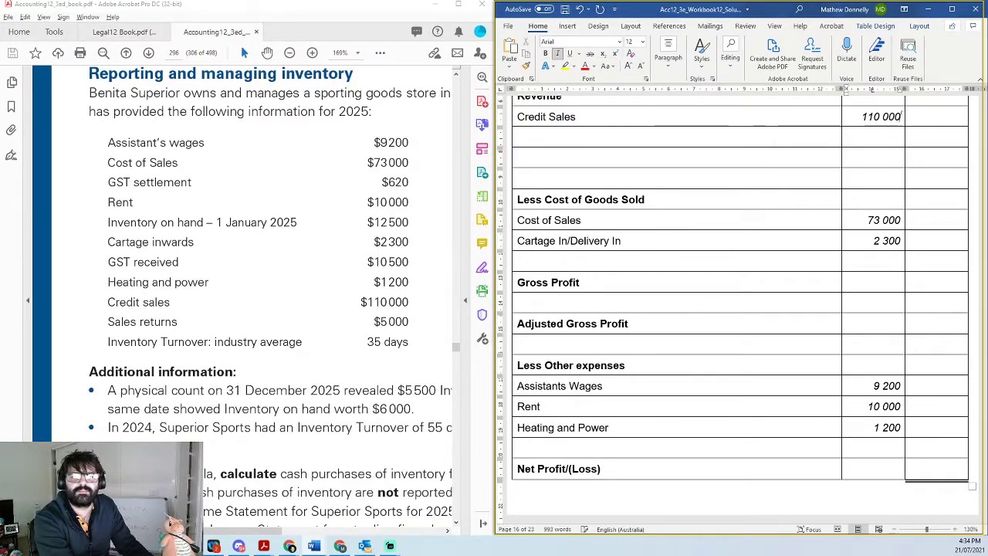
{"action": "key", "text": "Tab"}
{"action": "key", "text": "Tab"}
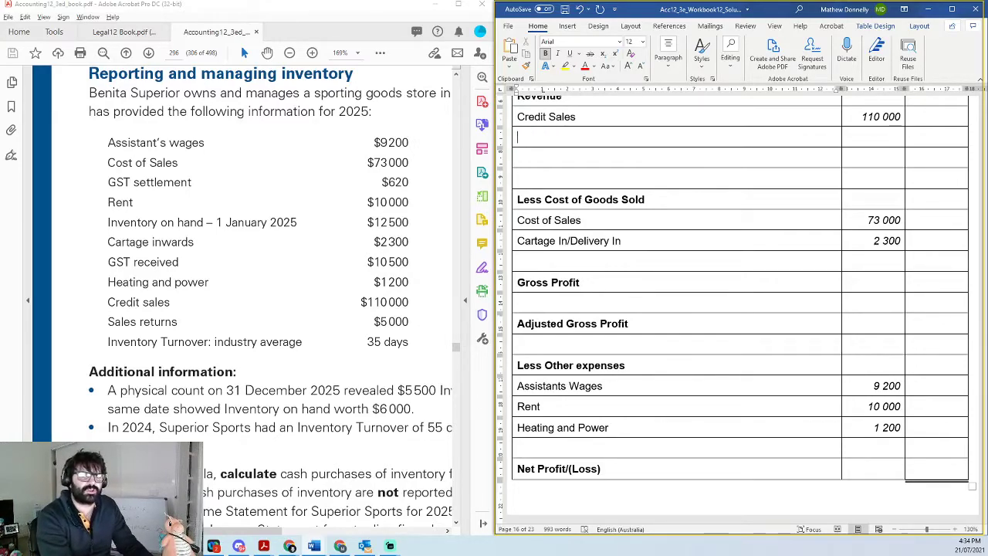
- Add 'less Sales Returns' of 5 000 below Credit Sales with 115 000 in the total column
{"action": "type", "text": "less"}
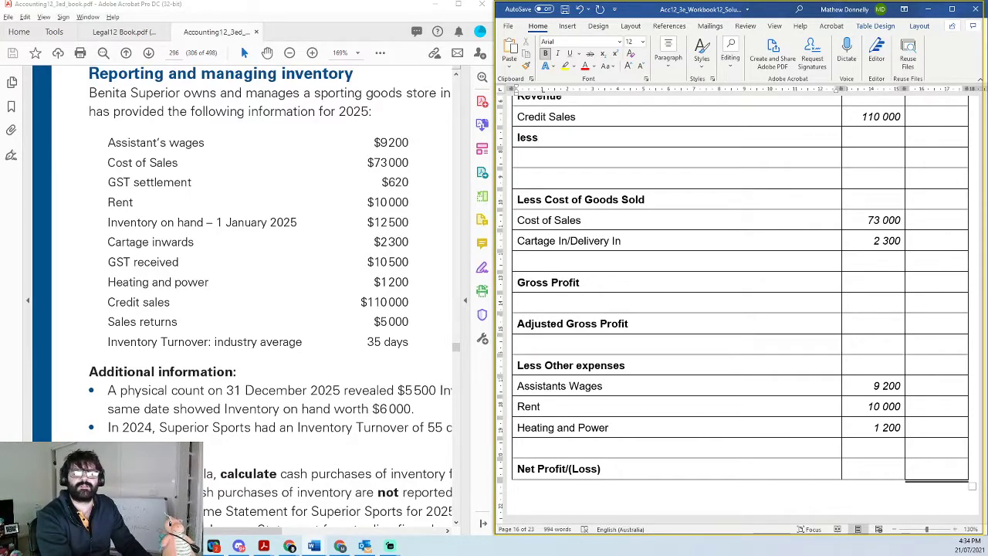
{"action": "key", "text": "BackSpace"}
{"action": "key", "text": "BackSpace"}
{"action": "key", "text": "BackSpace"}
{"action": "key", "text": "shift+Down"}
{"action": "key", "text": "shift+Down"}
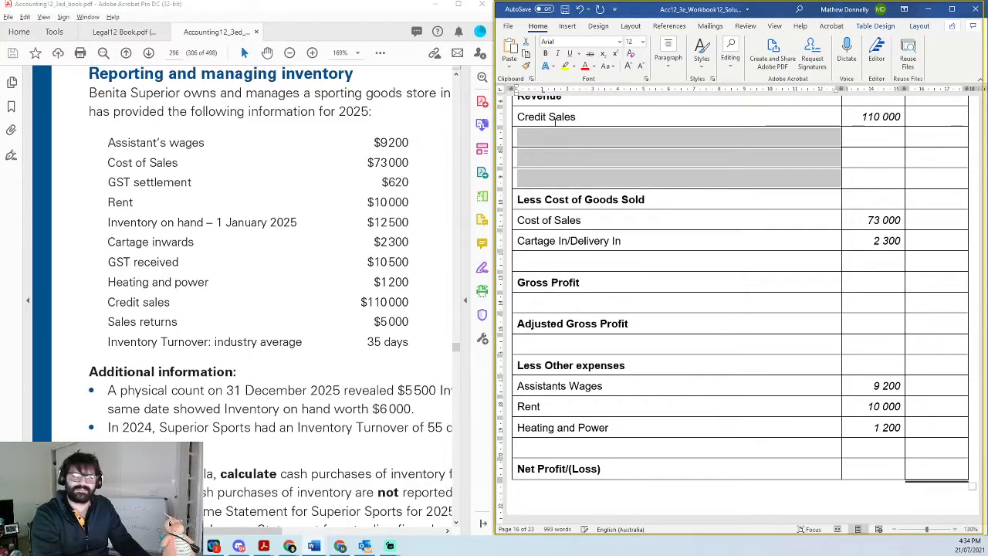
{"action": "key", "text": "BackSpace"}
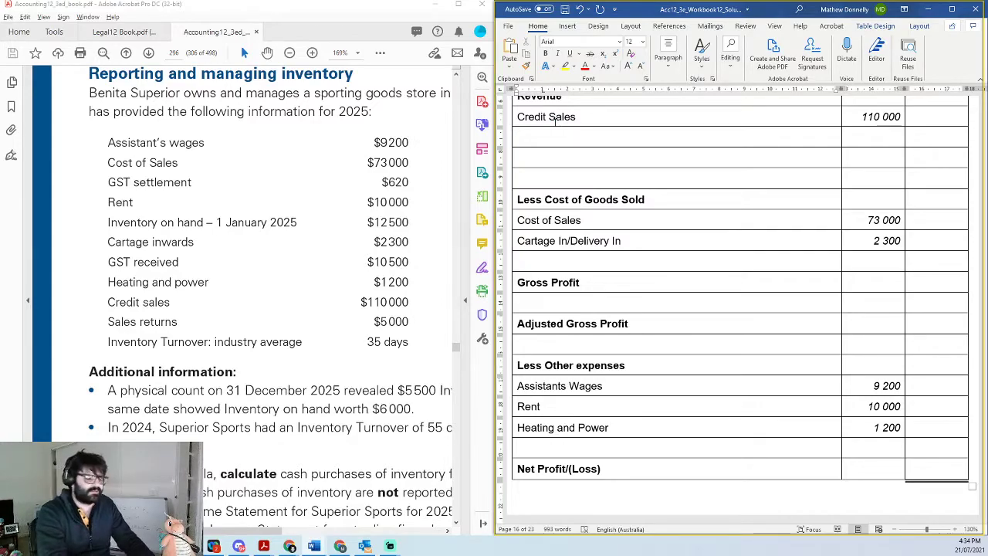
{"action": "type", "text": "less"}
{"action": "key", "text": "ctrl+z"}
{"action": "type", "text": "Sales Returns"}
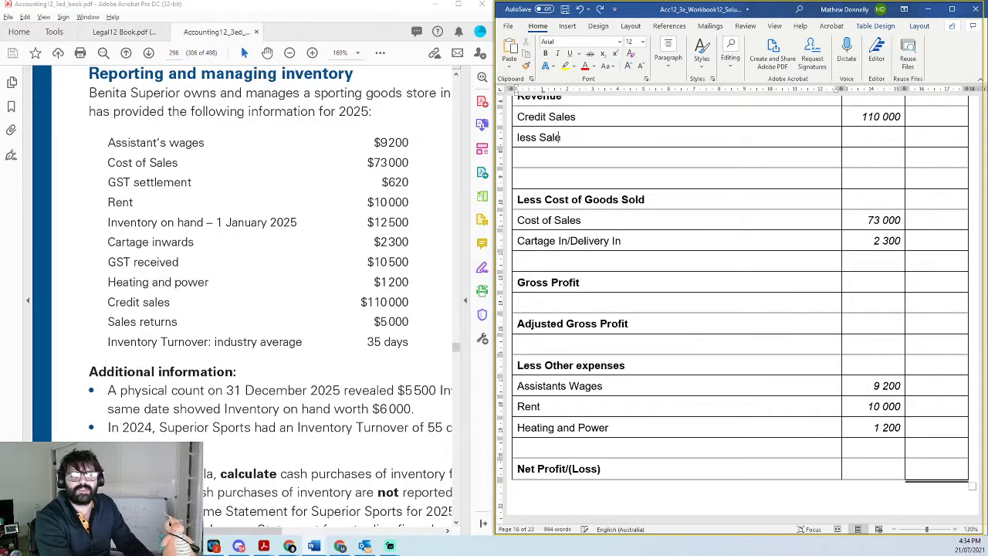
{"action": "key", "text": "Tab"}
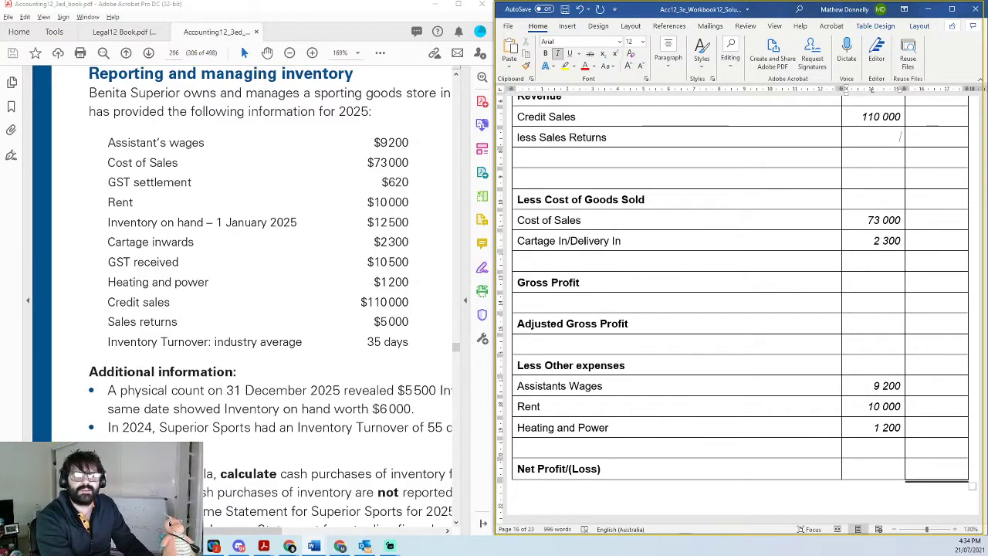
{"action": "type", "text": "5 00"}
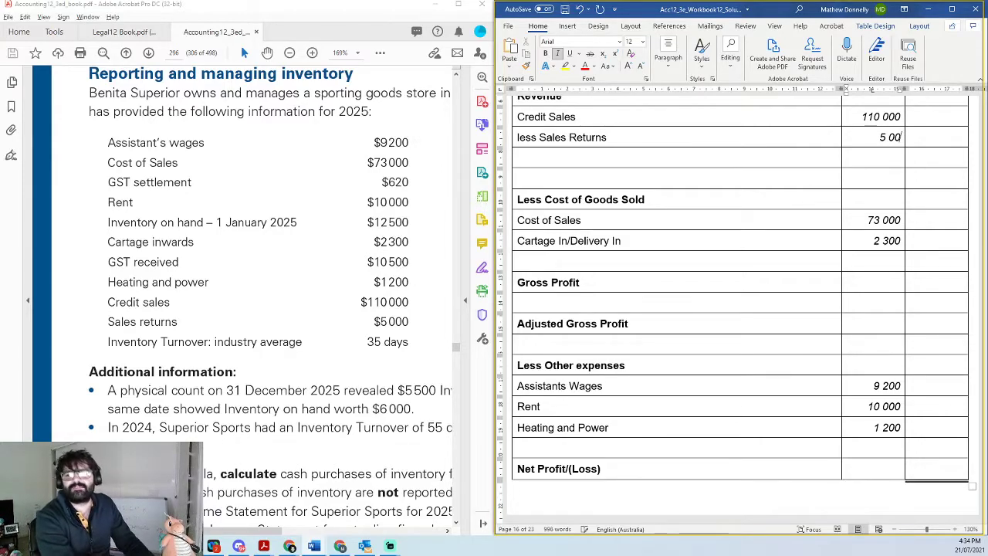
{"action": "type", "text": "0"}
{"action": "key", "text": "Tab"}
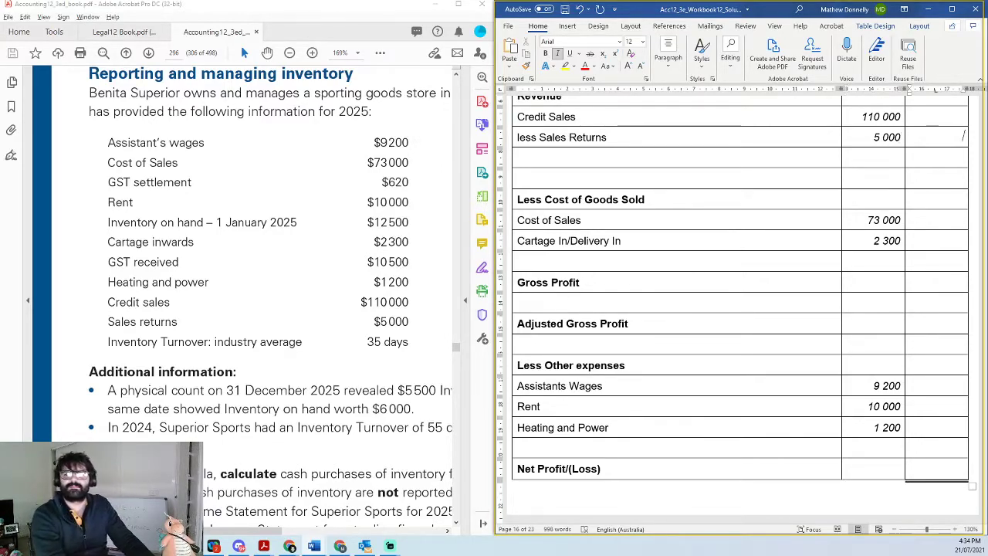
{"action": "type", "text": "115"}
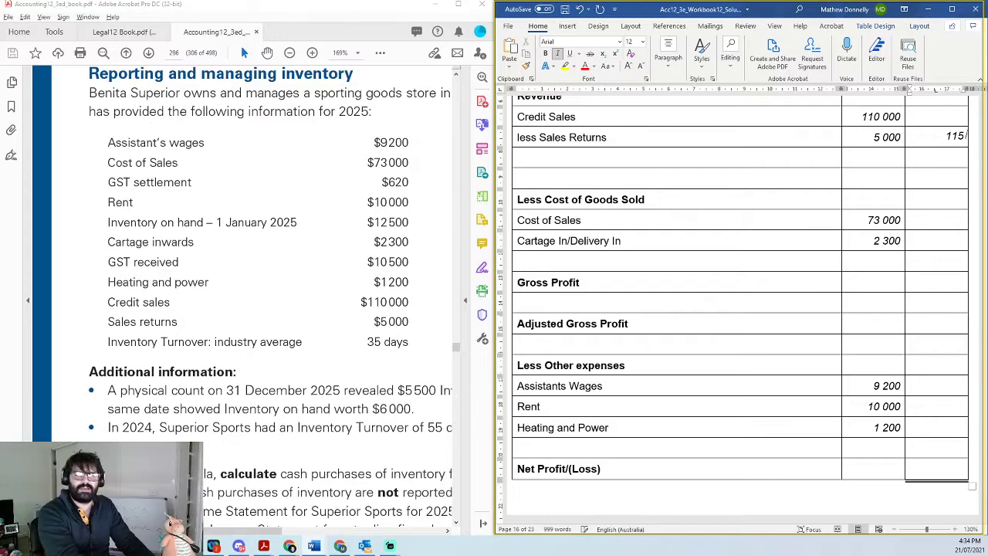
{"action": "type", "text": " 000"}
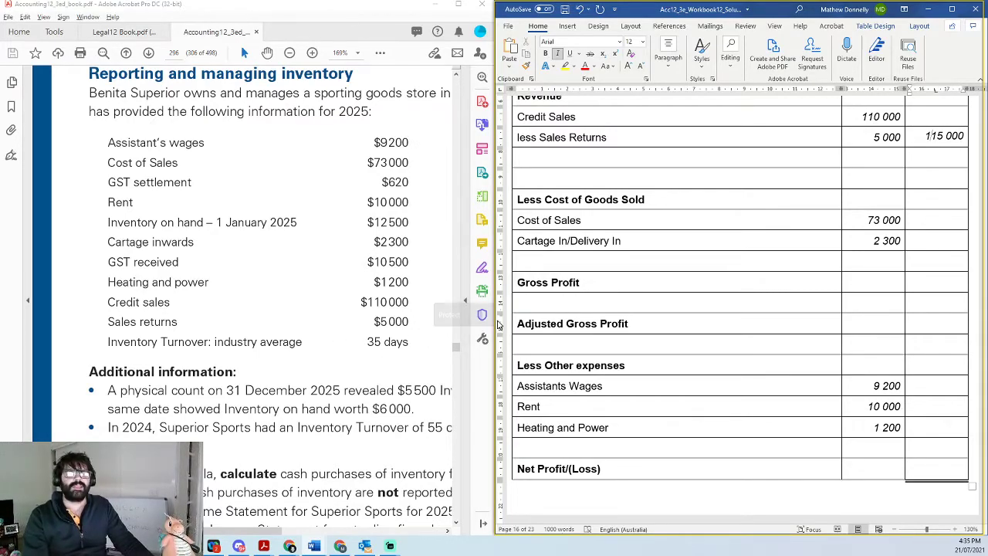
{"action": "left_click_drag", "start_coordinate": [109, 144], "coordinate": [398, 342]}
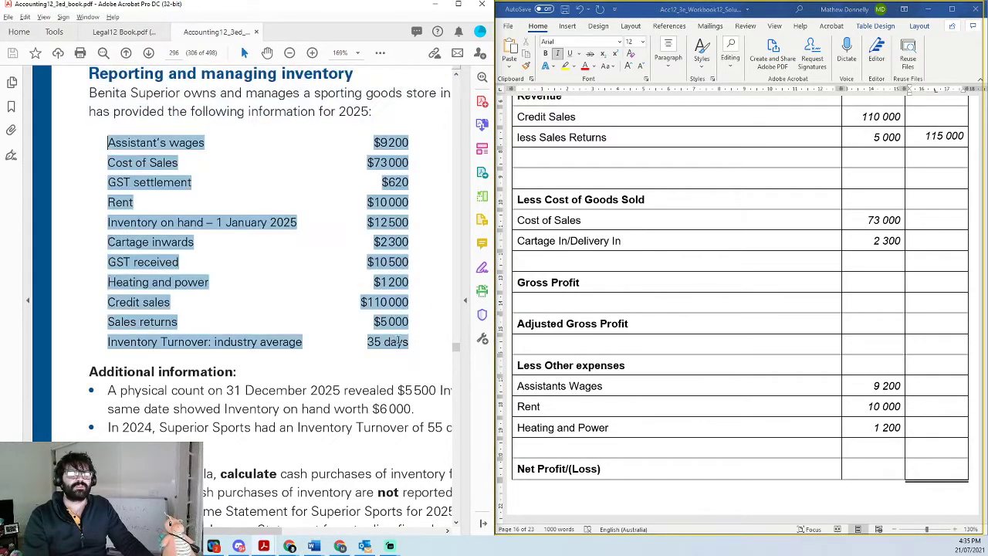
{"action": "left_click", "coordinate": [239, 307]}
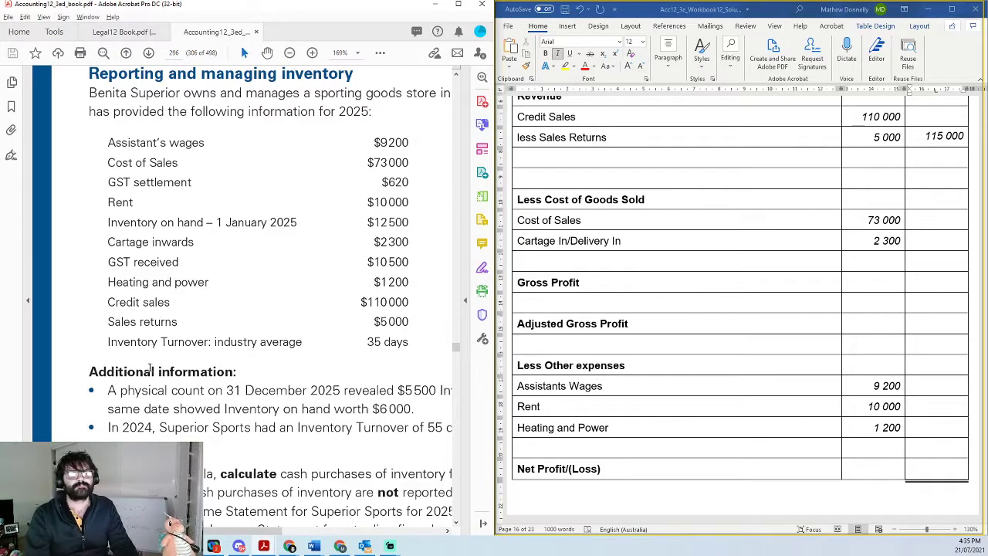
{"action": "left_click", "coordinate": [158, 390]}
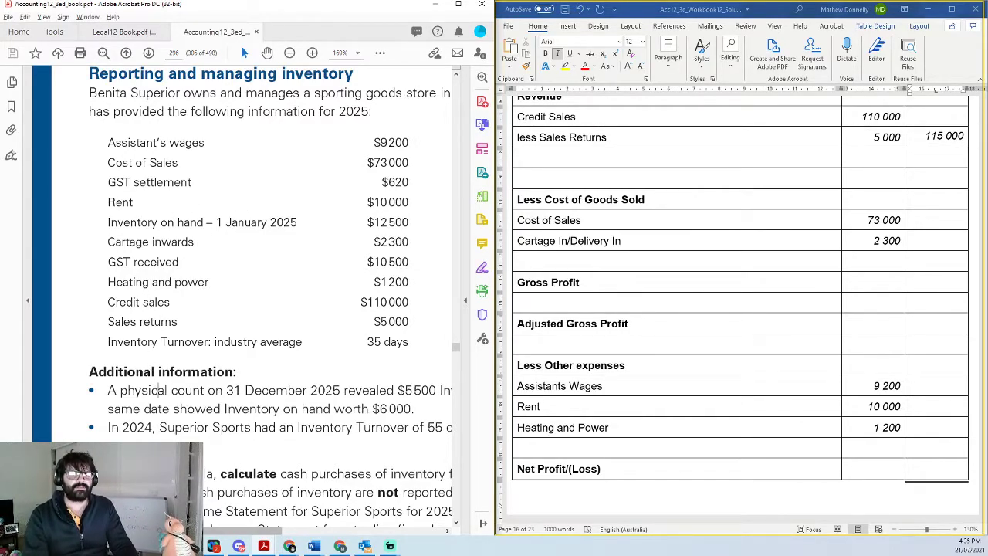
{"action": "scroll", "coordinate": [246, 301], "scroll_direction": "right", "scroll_amount": 1}
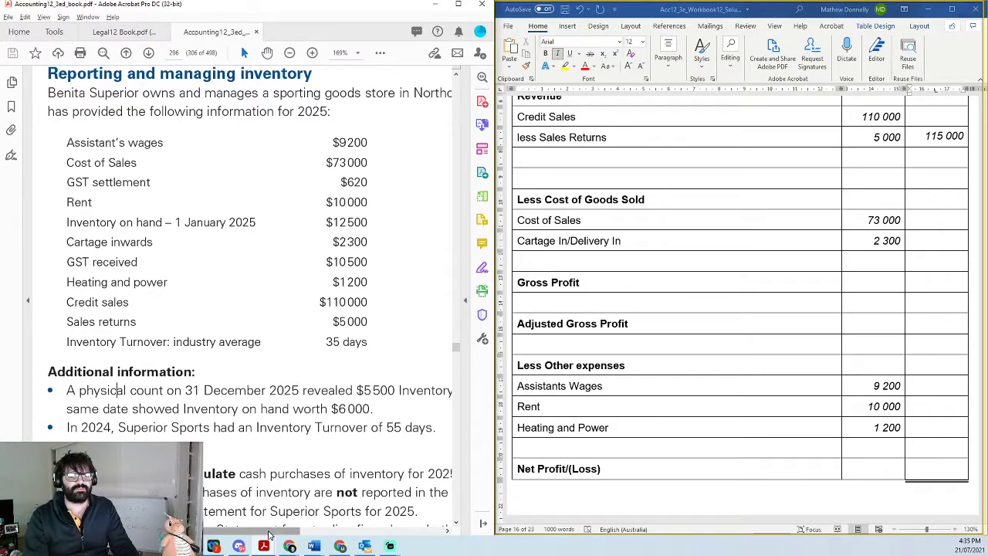
{"action": "mouse_move", "coordinate": [269, 533]}
{"action": "left_mouse_down"}
{"action": "mouse_move", "coordinate": [376, 543]}
{"action": "mouse_move", "coordinate": [274, 532]}
{"action": "left_mouse_up"}
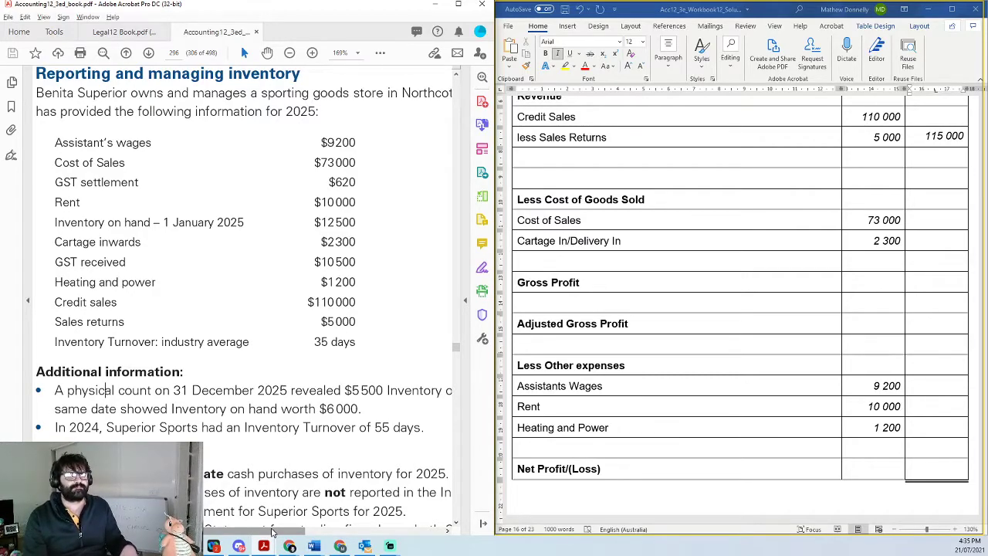
{"action": "mouse_move", "coordinate": [272, 532]}
{"action": "left_mouse_down"}
{"action": "mouse_move", "coordinate": [372, 537]}
{"action": "mouse_move", "coordinate": [278, 541]}
{"action": "left_mouse_up"}
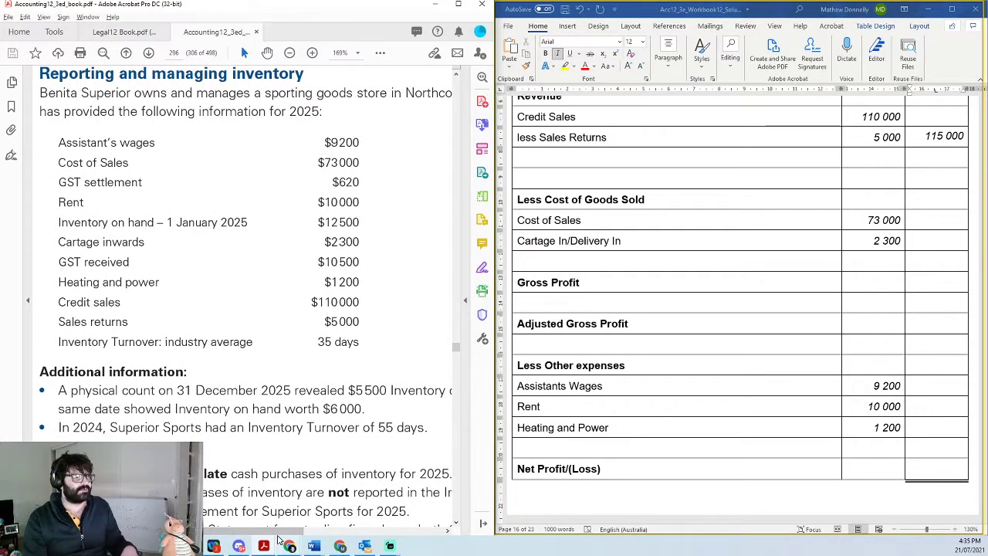
{"action": "mouse_move", "coordinate": [279, 542]}
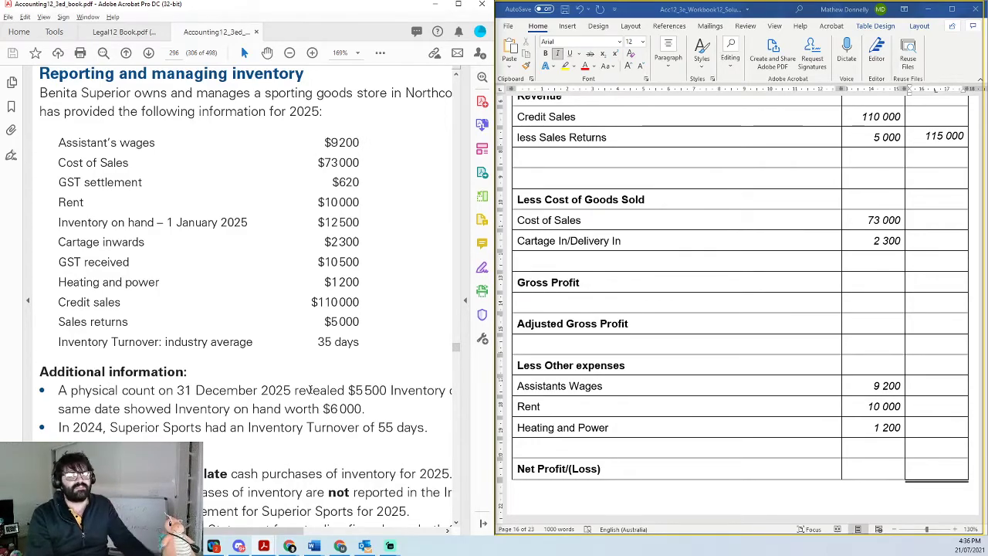
- Add a 'less Inventory Loss' line under Gross Profit with 500 in the total column
{"action": "left_click", "coordinate": [562, 307]}
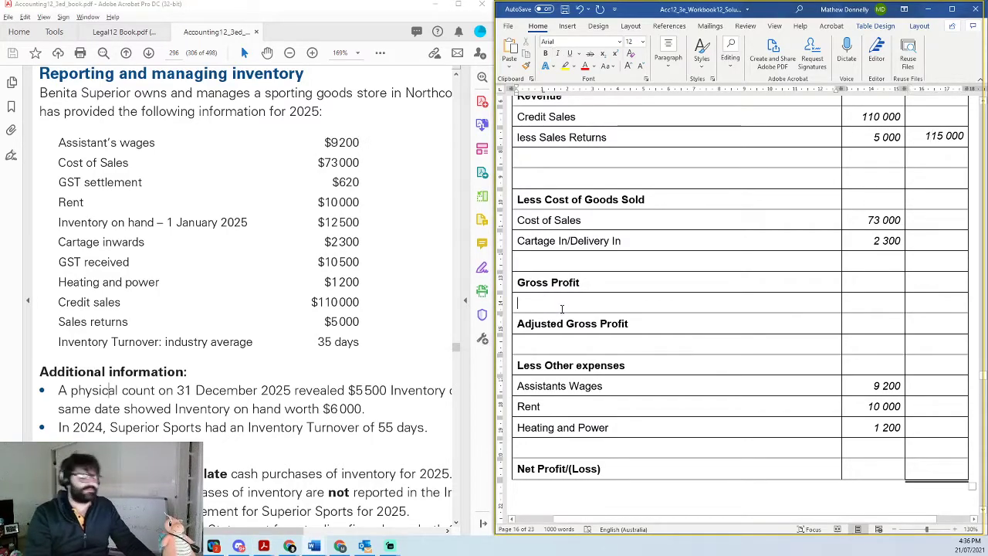
{"action": "type", "text": "less"}
{"action": "key", "text": "ctrl+z"}
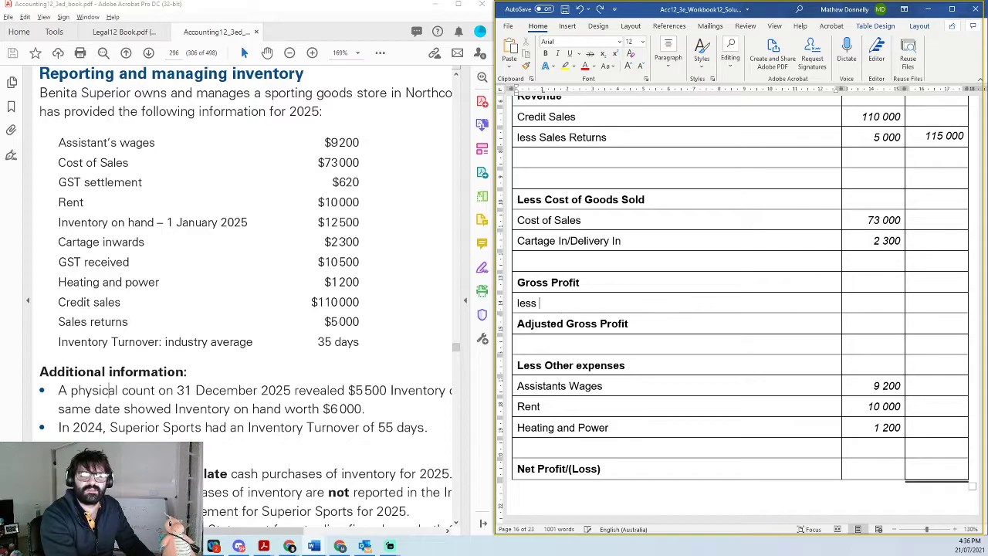
{"action": "type", "text": "In"}
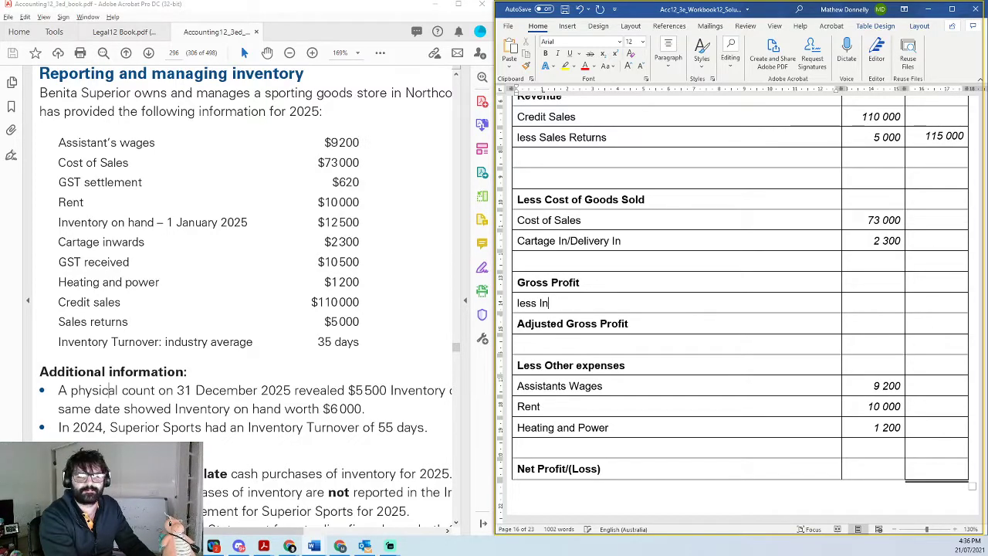
{"action": "type", "text": "cwntory Loss"}
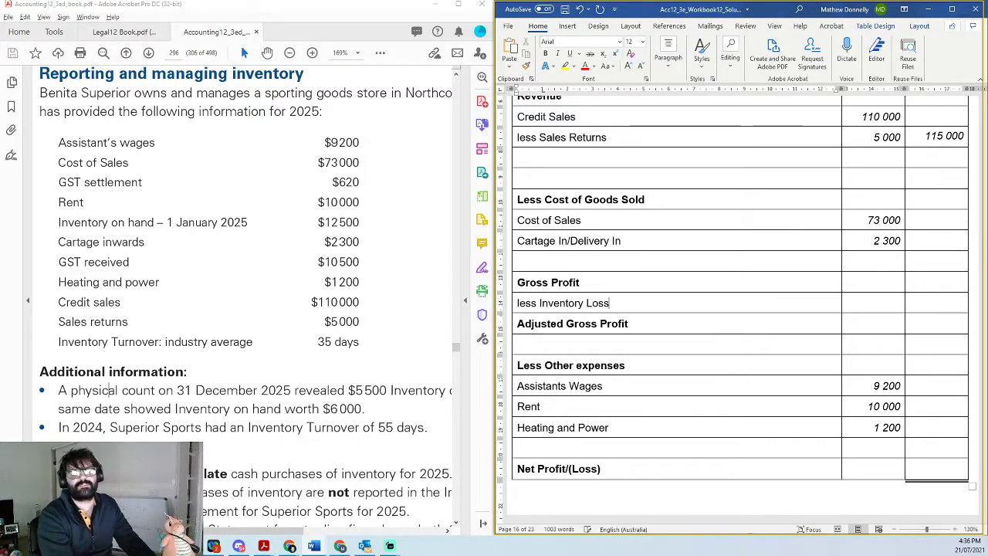
{"action": "left_click", "coordinate": [897, 302]}
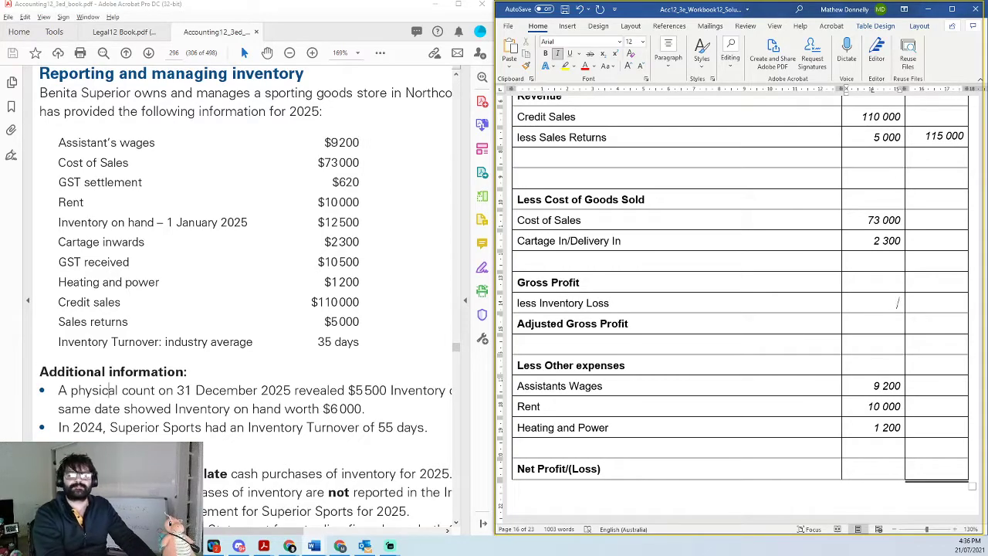
{"action": "left_click", "coordinate": [964, 302]}
{"action": "type", "text": "5"}
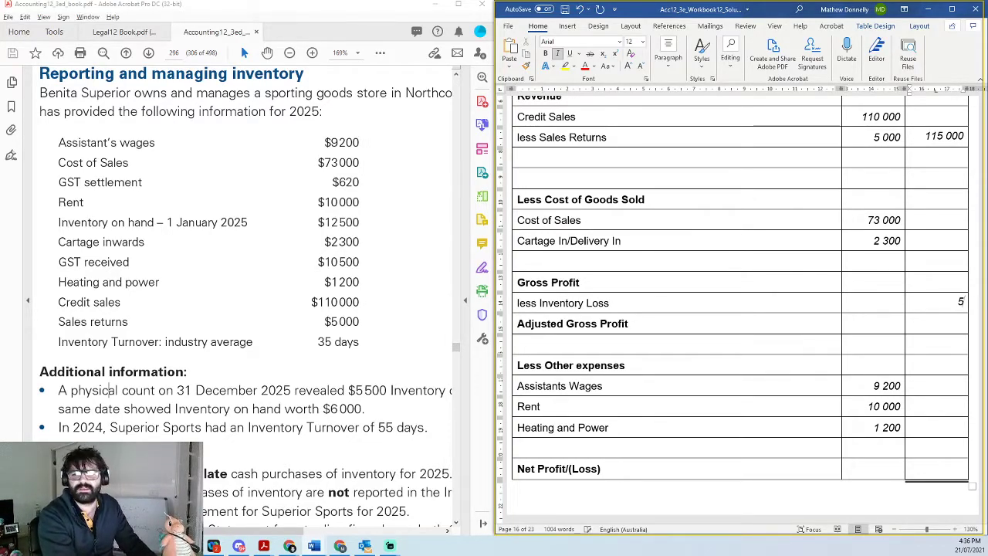
{"action": "type", "text": "00"}
{"action": "key", "text": "BackSpace"}
{"action": "key", "text": "BackSpace"}
{"action": "type", "text": "00"}
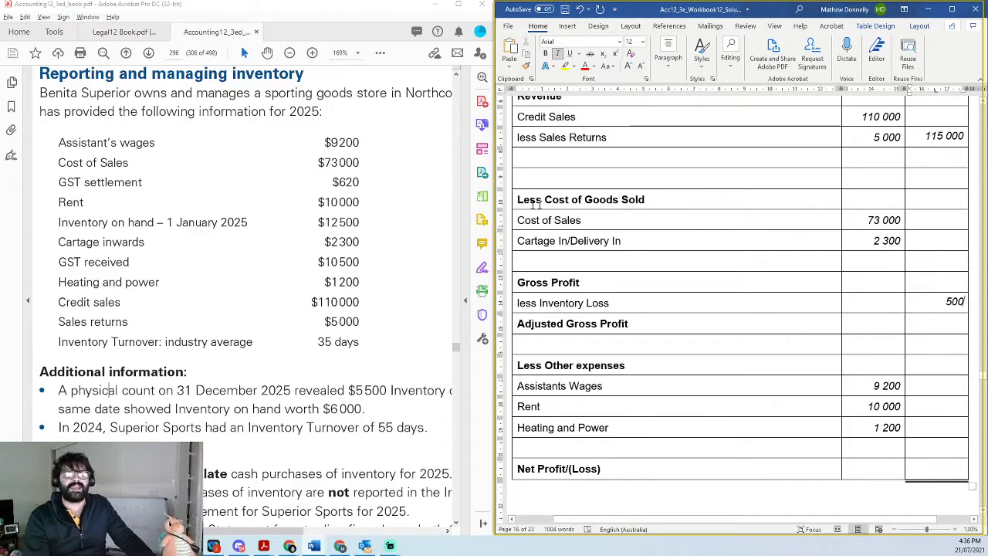
- Enter the cost of goods sold total 75 300, Gross Profit 39 800 and Adjusted Gross Profit 39 300
{"action": "scroll", "coordinate": [536, 205], "scroll_direction": "up", "scroll_amount": 2}
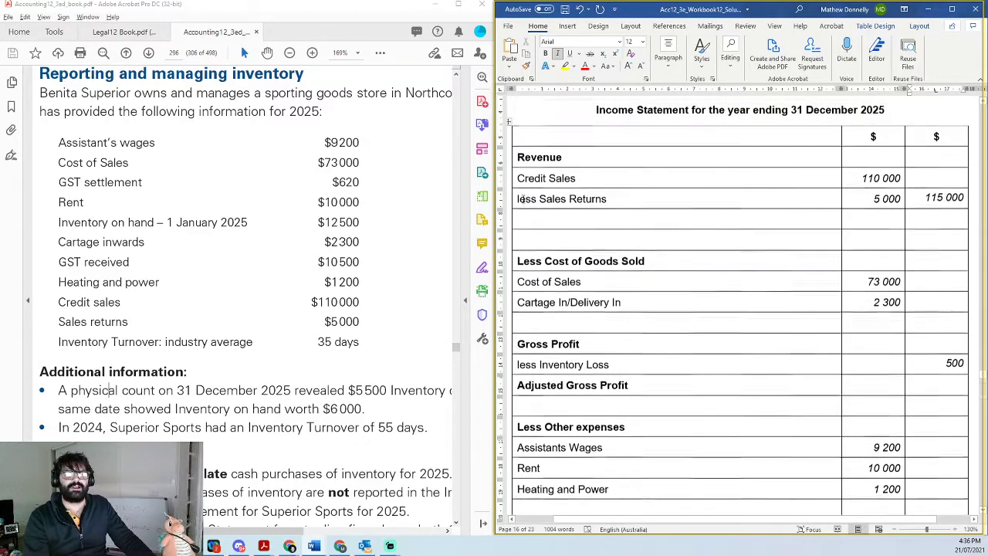
{"action": "left_click", "coordinate": [950, 308]}
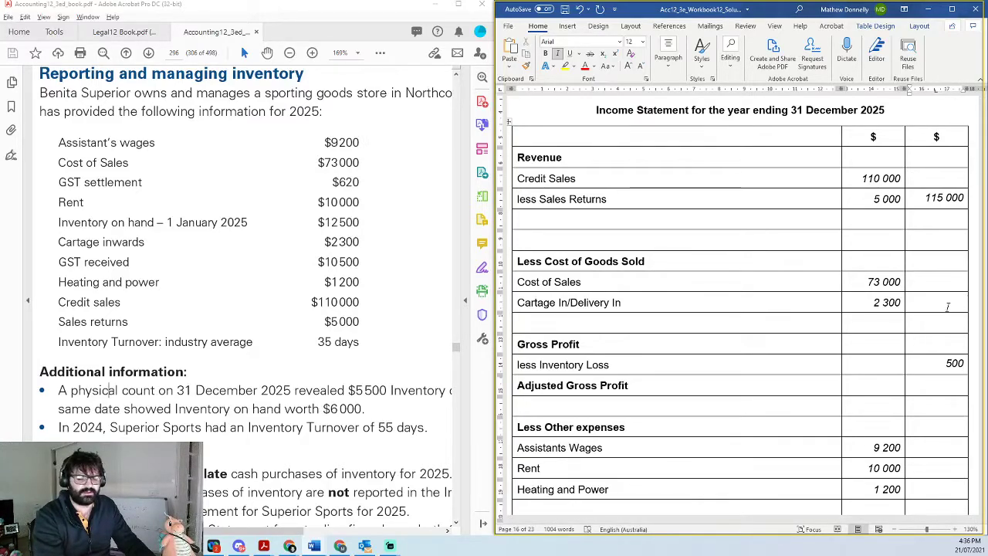
{"action": "type", "text": "75 000"}
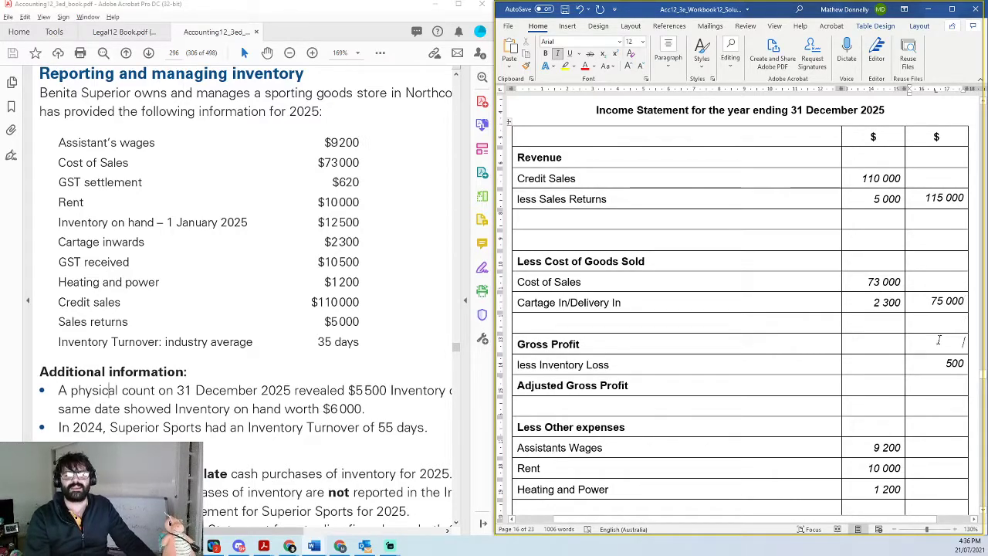
{"action": "type", "text": "40 000"}
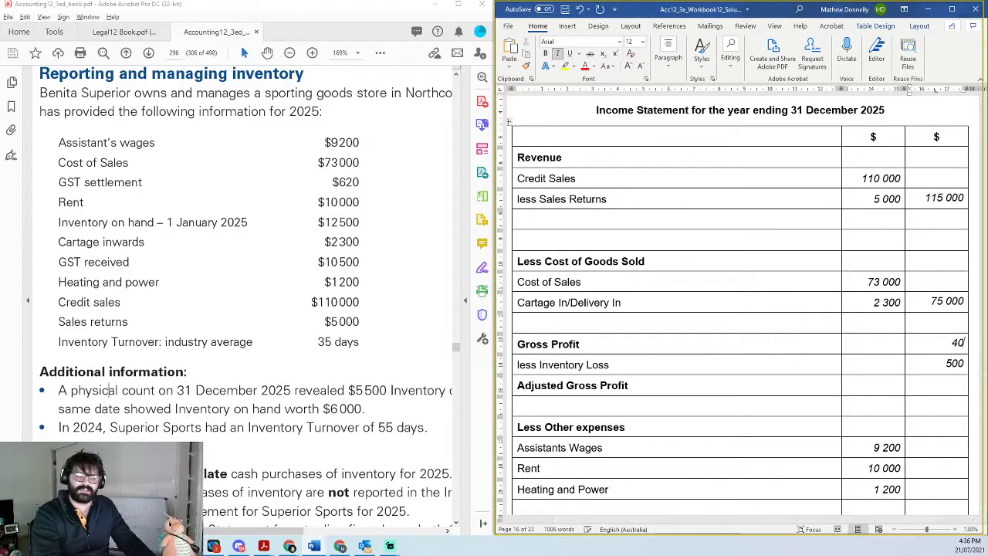
{"action": "double_click", "coordinate": [950, 300]}
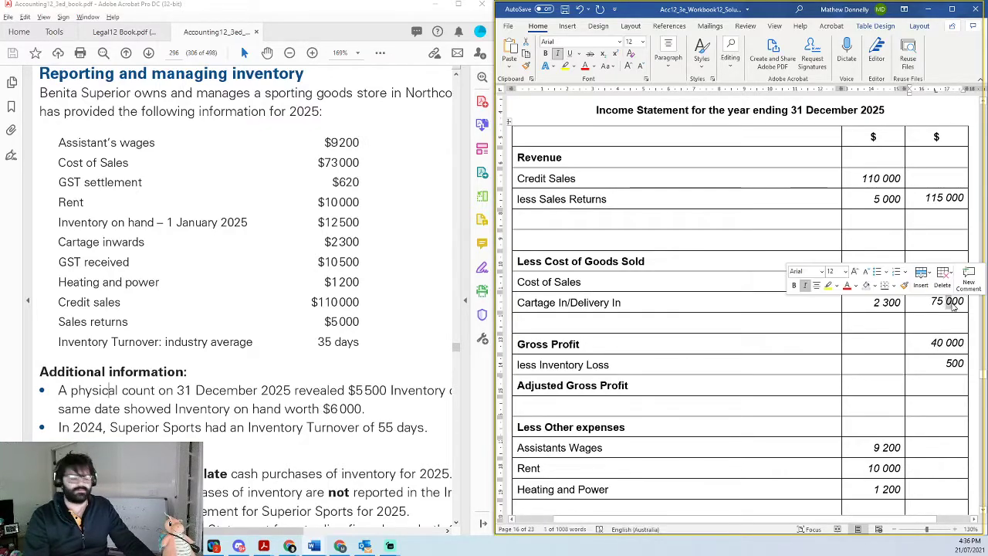
{"action": "type", "text": "300"}
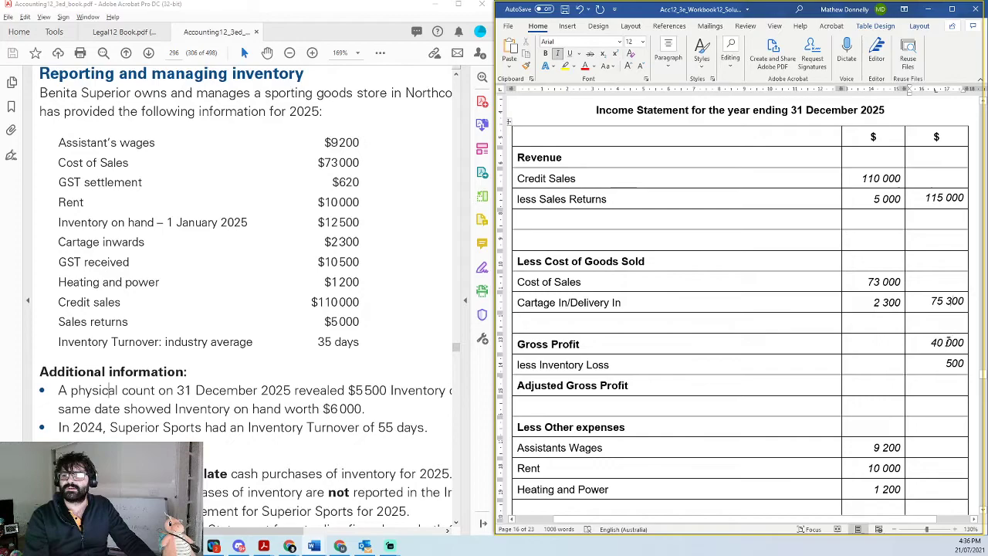
{"action": "left_click_drag", "start_coordinate": [963, 343], "coordinate": [926, 344]}
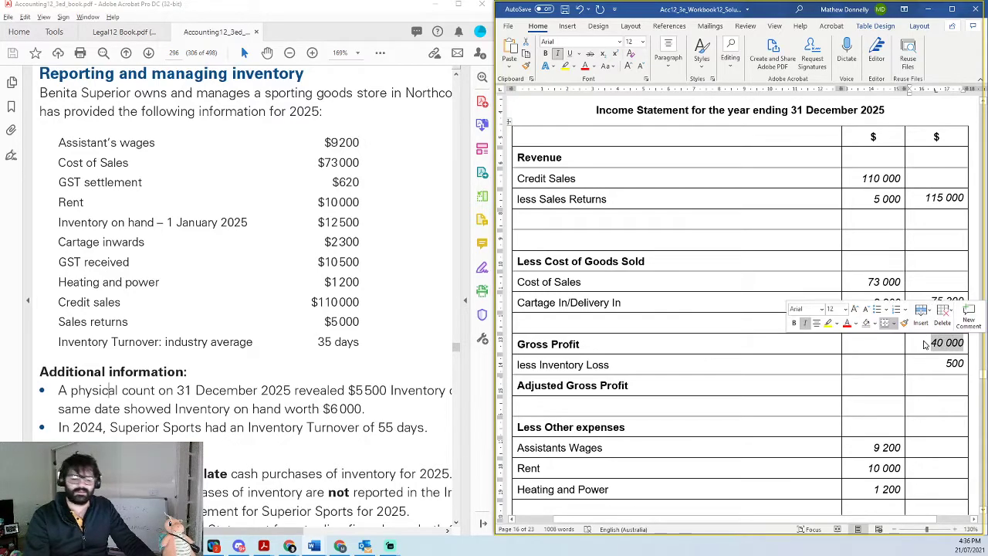
{"action": "type", "text": "39"}
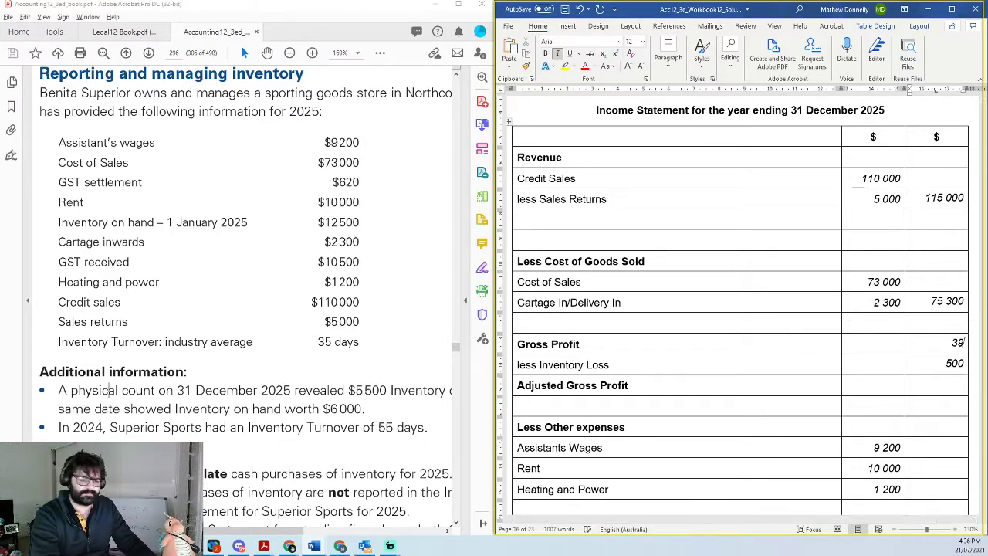
{"action": "type", "text": " 800"}
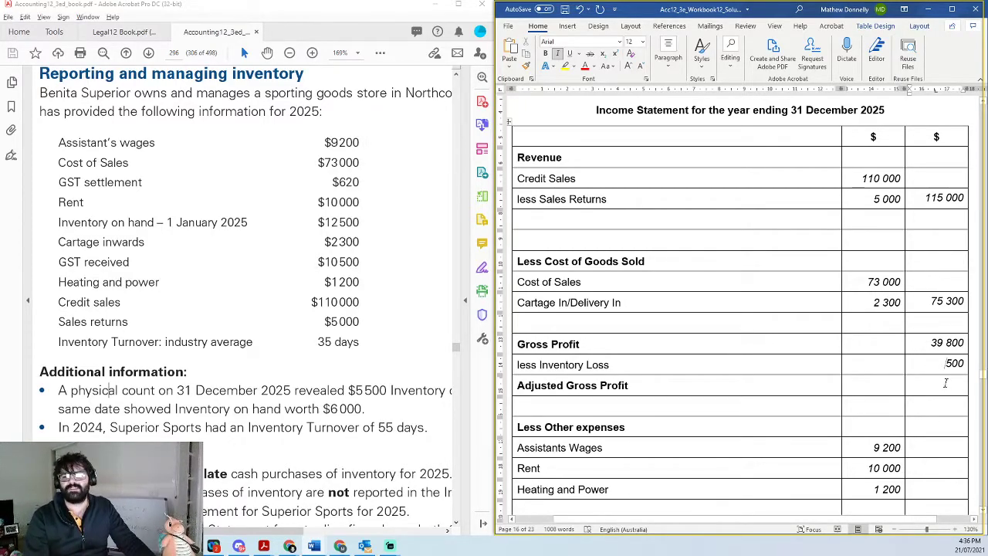
{"action": "type", "text": "39"}
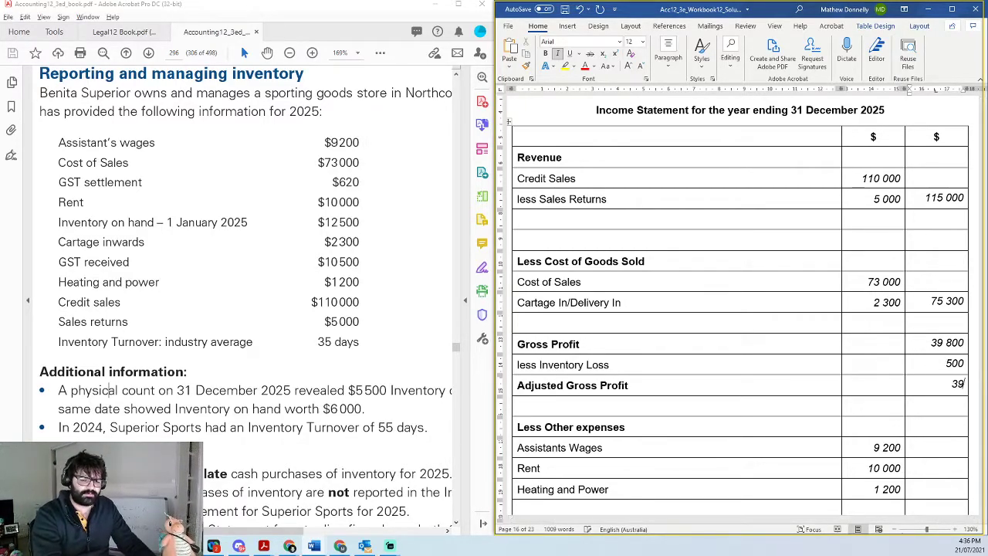
{"action": "type", "text": " 300"}
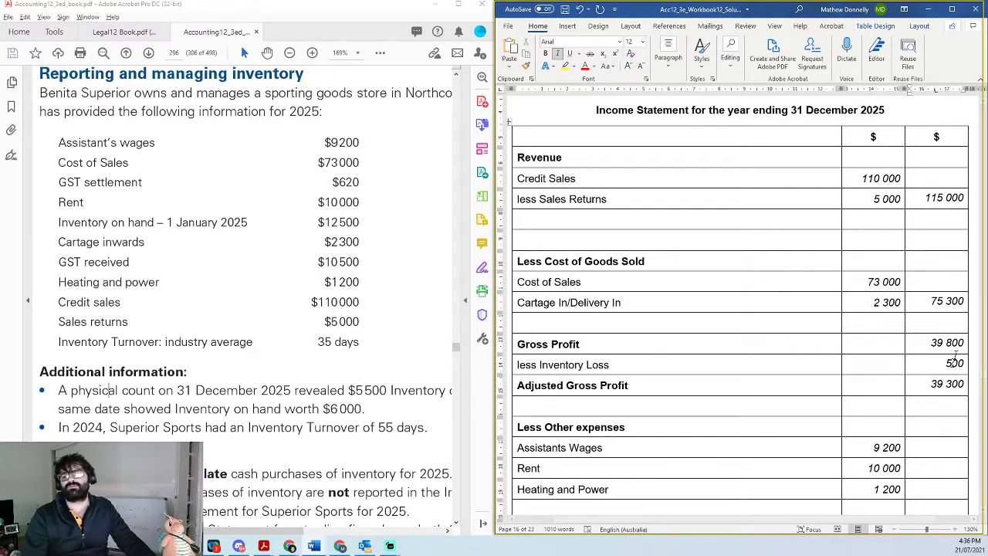
- Total other expenses as 20 400 and move 18 900 into the Net Profit/(Loss) row
{"action": "scroll", "coordinate": [962, 370], "scroll_direction": "down", "scroll_amount": 2}
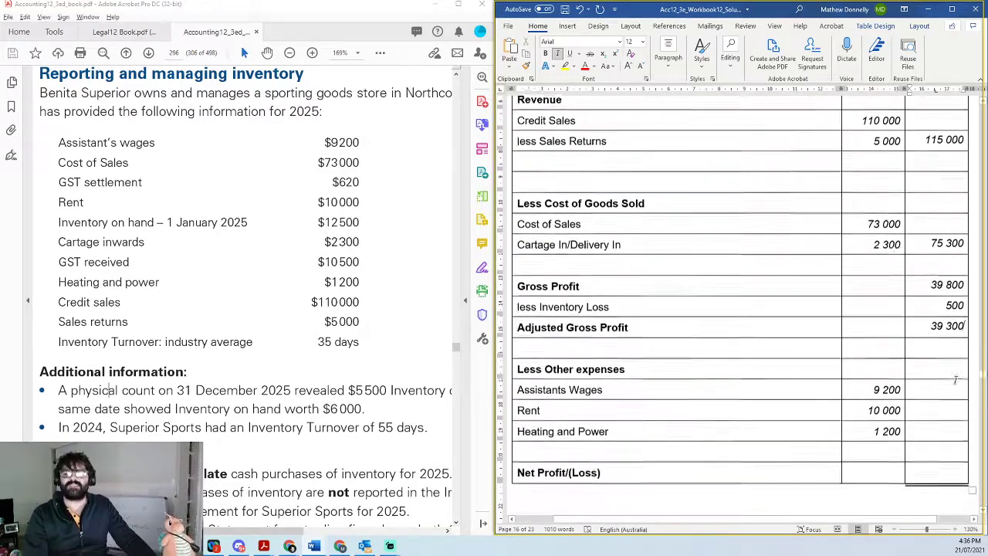
{"action": "left_click", "coordinate": [940, 427]}
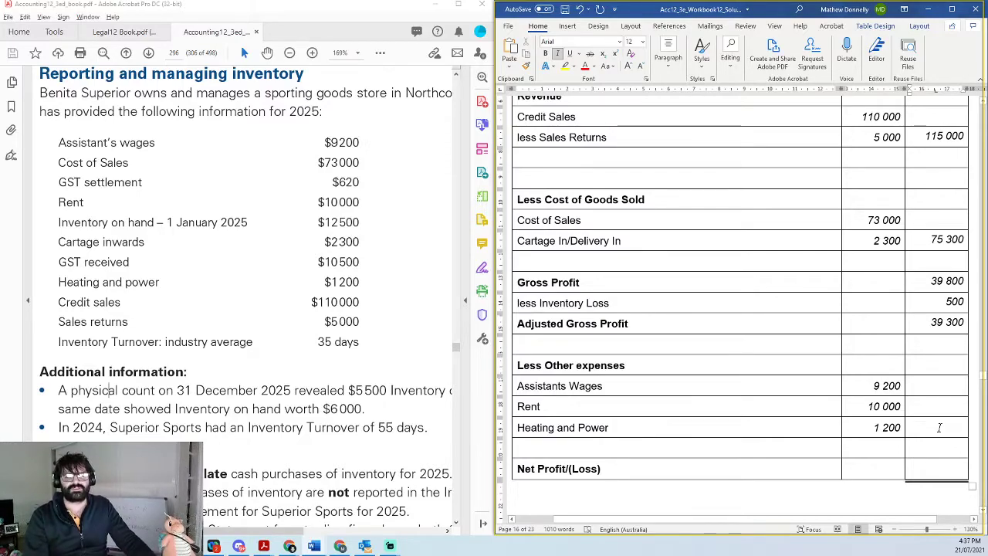
{"action": "type", "text": "20 400"}
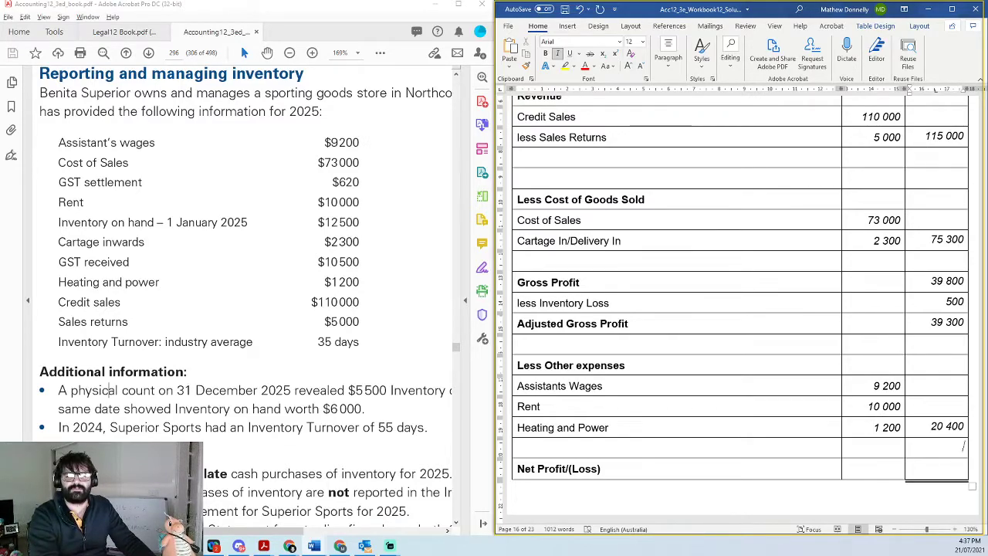
{"action": "type", "text": "18 900"}
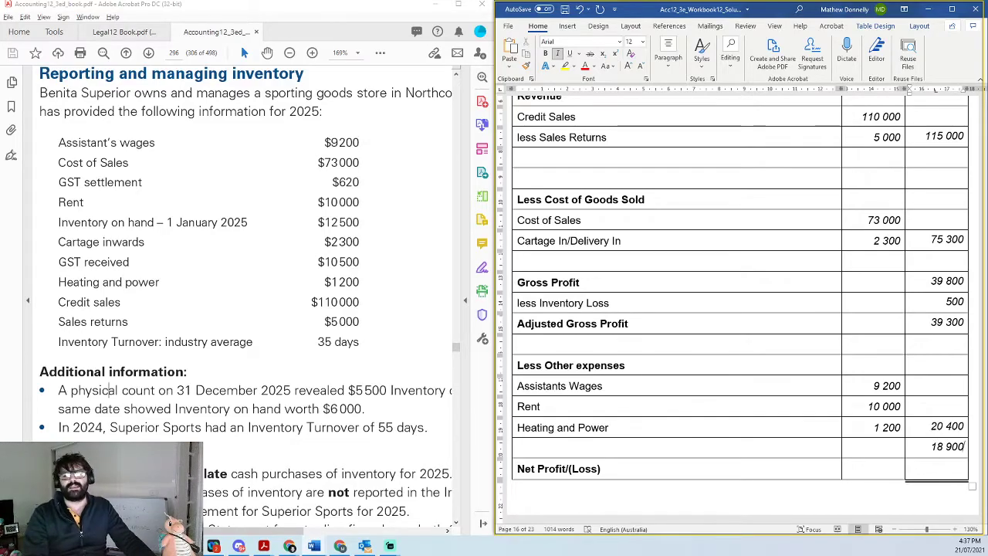
{"action": "key", "text": "ctrl+shift+Left"}
{"action": "key", "text": "ctrl+shift+Left"}
{"action": "key", "text": "ctrl+x"}
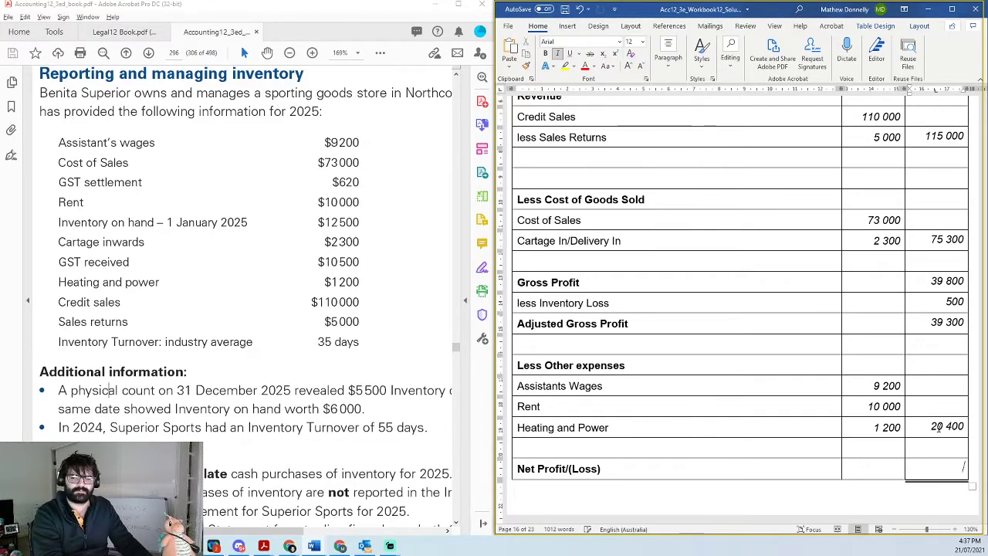
{"action": "key", "text": "Down"}
{"action": "key", "text": "ctrl+v"}
{"action": "scroll", "coordinate": [931, 426], "scroll_direction": "up", "scroll_amount": 2}
{"action": "scroll", "coordinate": [925, 415], "scroll_direction": "up", "scroll_amount": 1}
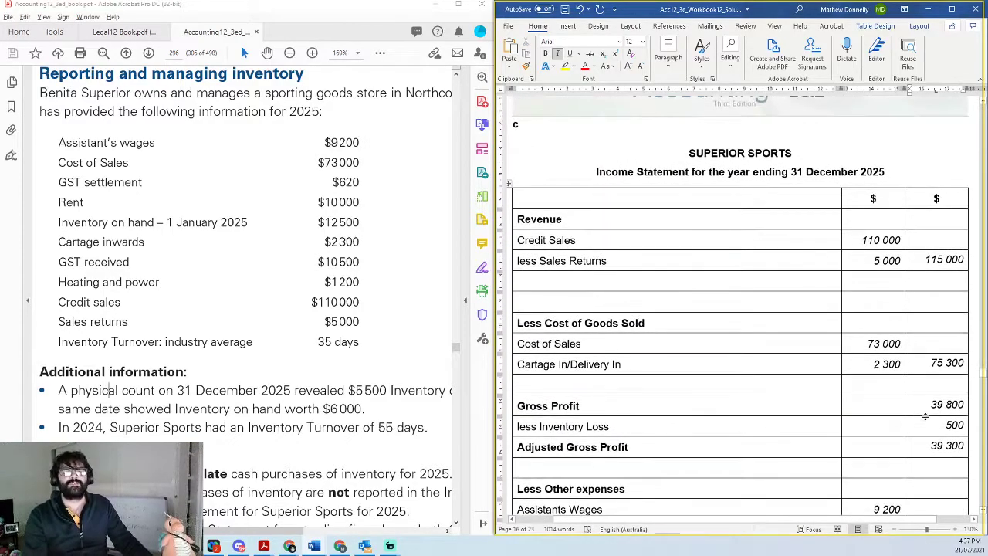
{"action": "scroll", "coordinate": [926, 415], "scroll_direction": "down", "scroll_amount": 1}
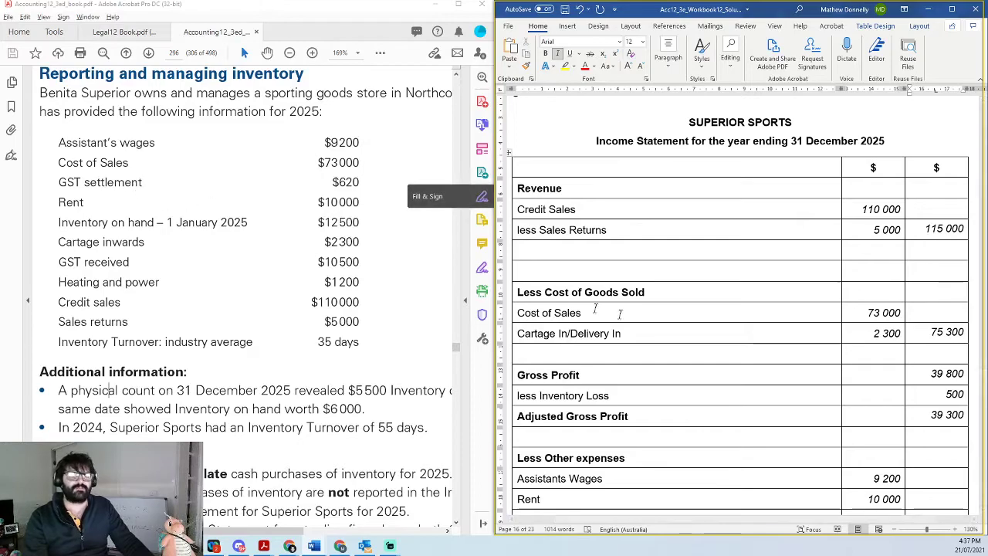
{"action": "scroll", "coordinate": [731, 354], "scroll_direction": "down", "scroll_amount": 3}
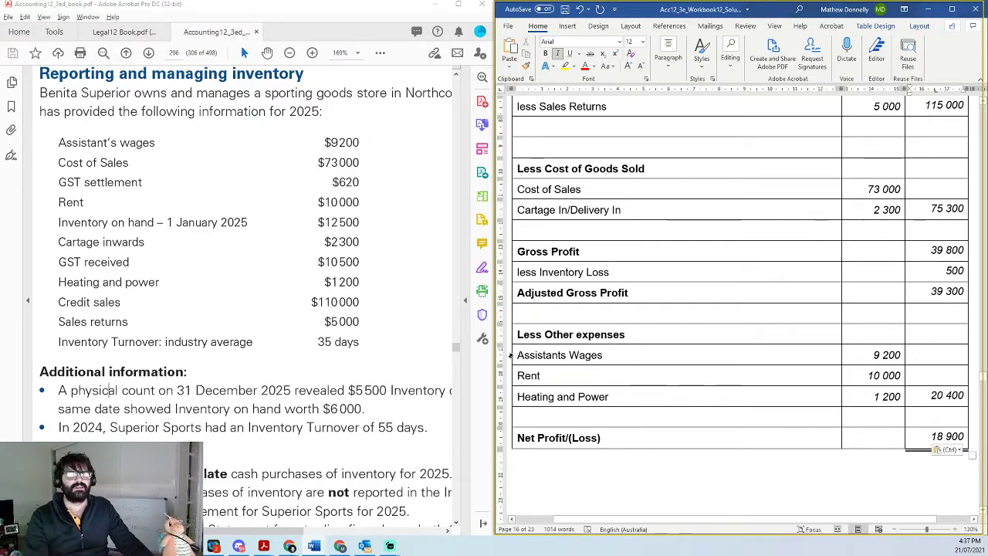
{"action": "left_click_drag", "start_coordinate": [510, 356], "coordinate": [864, 395]}
{"action": "left_click", "coordinate": [873, 377]}
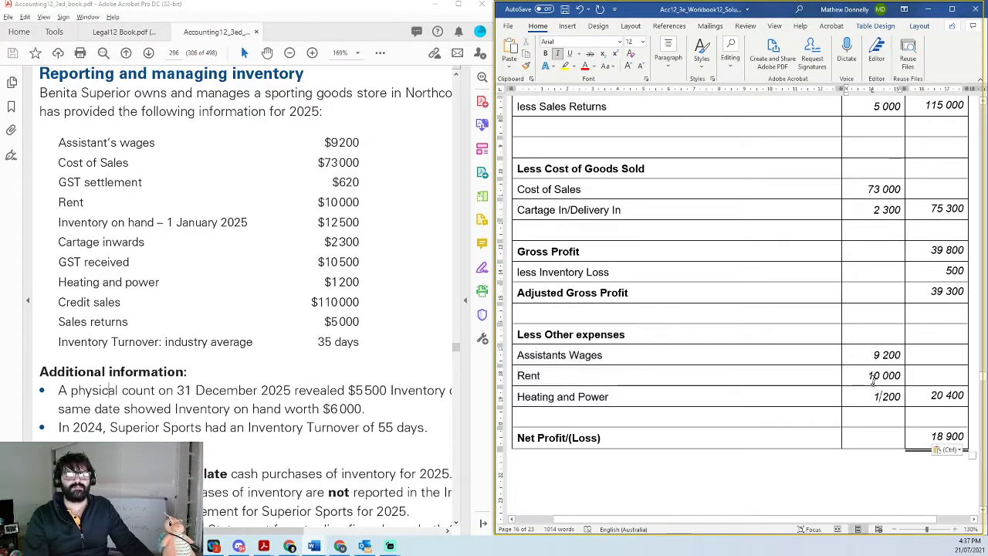
{"action": "scroll", "coordinate": [864, 407], "scroll_direction": "up", "scroll_amount": 1}
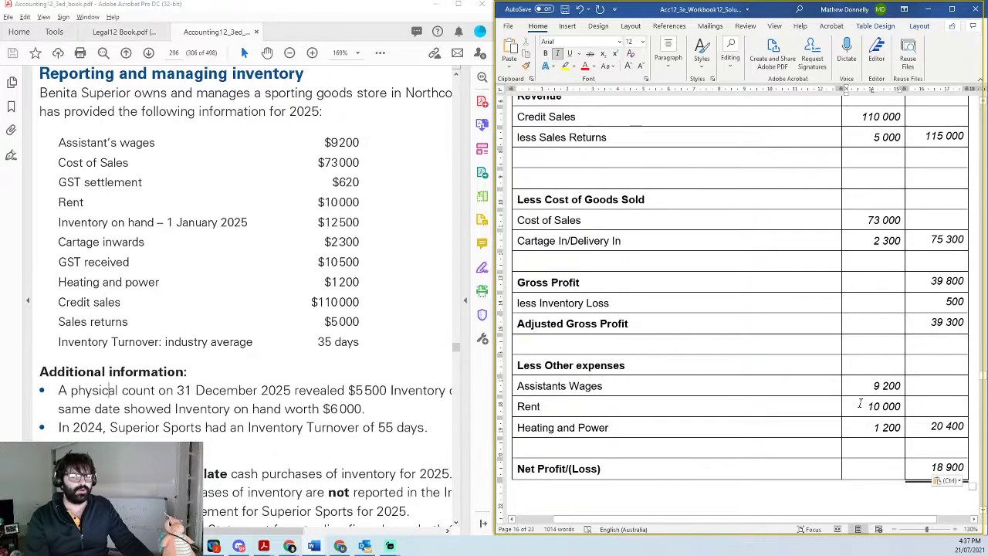
{"action": "scroll", "coordinate": [860, 403], "scroll_direction": "down", "scroll_amount": 2}
{"action": "scroll", "coordinate": [783, 393], "scroll_direction": "up", "scroll_amount": 3}
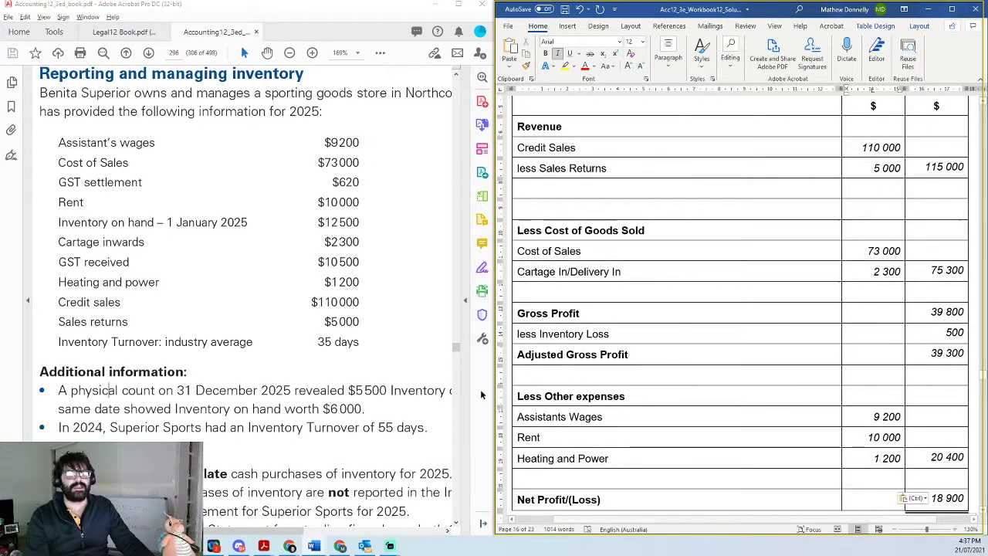
{"action": "triple_click", "coordinate": [641, 397]}
{"action": "left_click", "coordinate": [646, 399]}
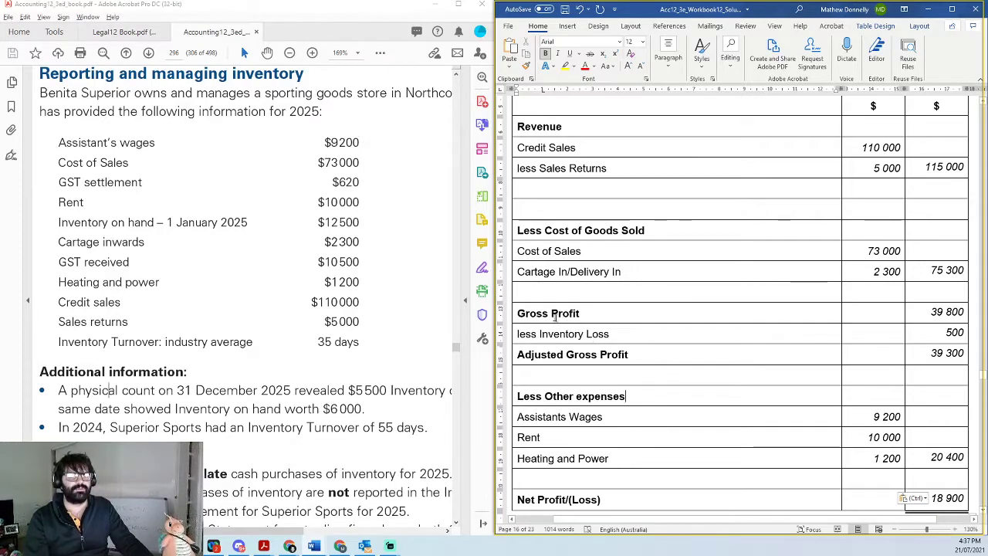
{"action": "triple_click", "coordinate": [536, 334]}
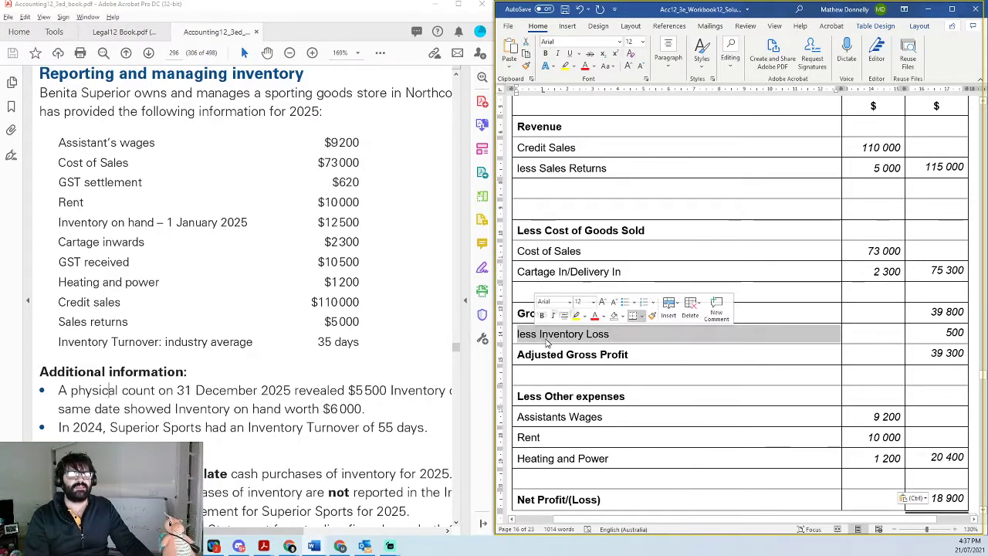
{"action": "left_click", "coordinate": [539, 334]}
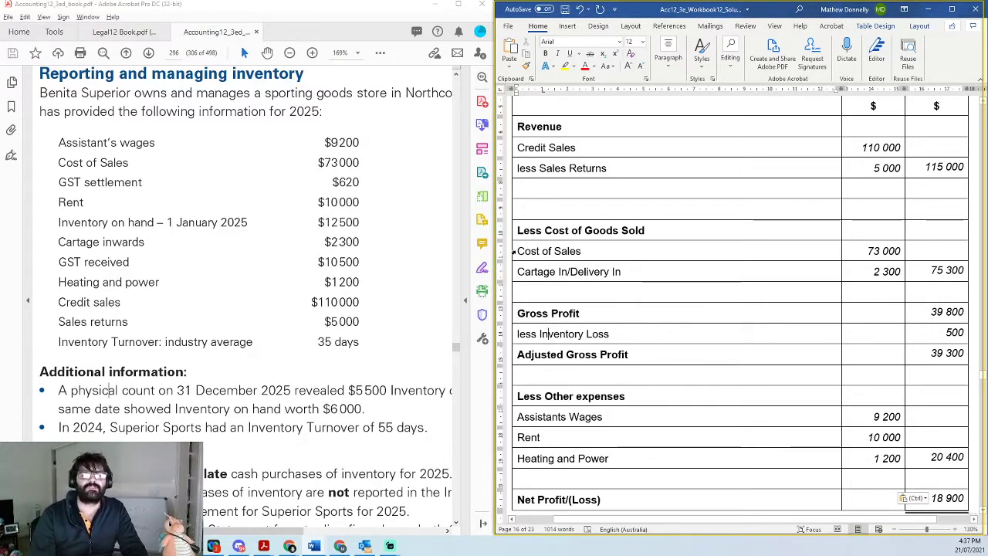
{"action": "left_click_drag", "start_coordinate": [528, 248], "coordinate": [617, 271]}
{"action": "left_click", "coordinate": [618, 271]}
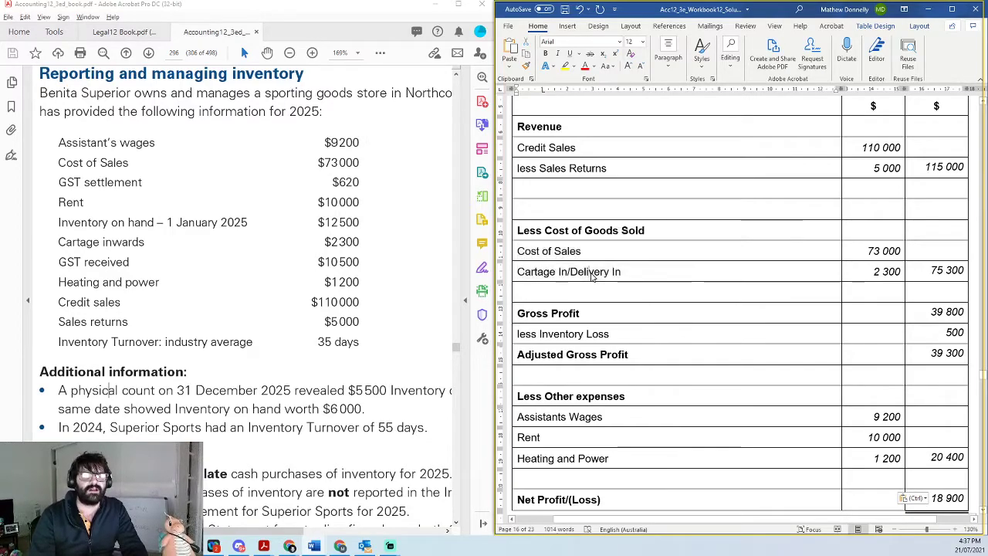
{"action": "left_click_drag", "start_coordinate": [524, 150], "coordinate": [566, 168]}
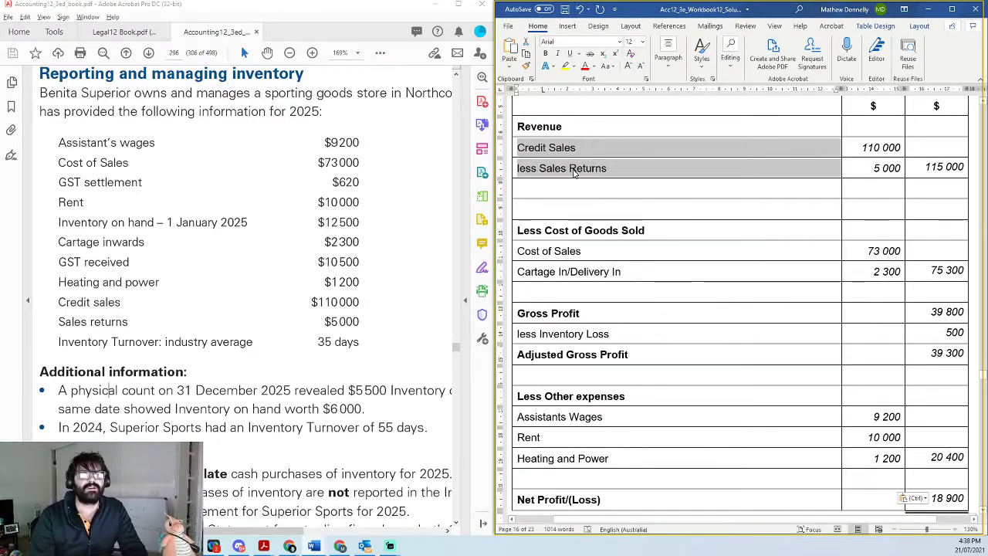
{"action": "left_click", "coordinate": [569, 167]}
{"action": "scroll", "coordinate": [863, 335], "scroll_direction": "down", "scroll_amount": 1}
{"action": "scroll", "coordinate": [862, 335], "scroll_direction": "down", "scroll_amount": 2}
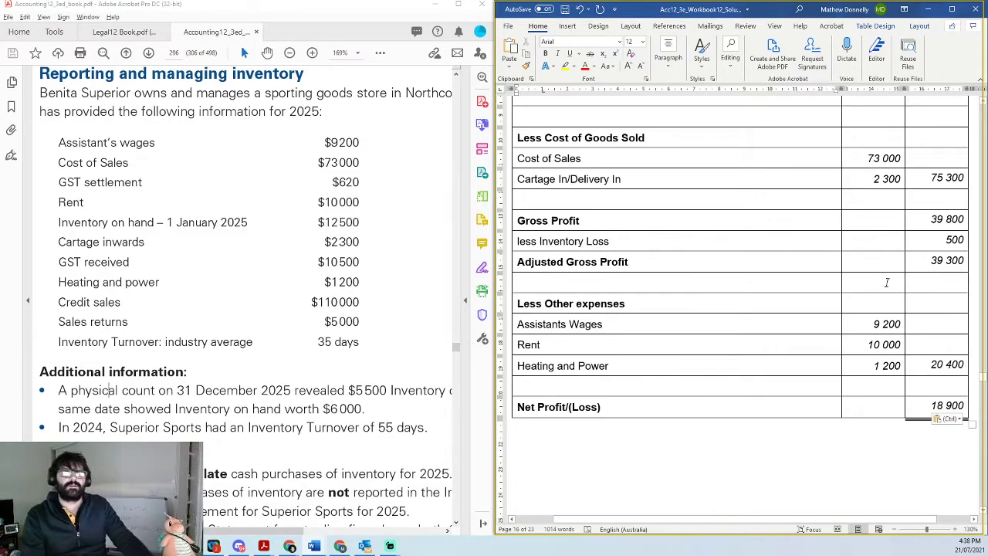
{"action": "scroll", "coordinate": [888, 283], "scroll_direction": "up", "scroll_amount": 3}
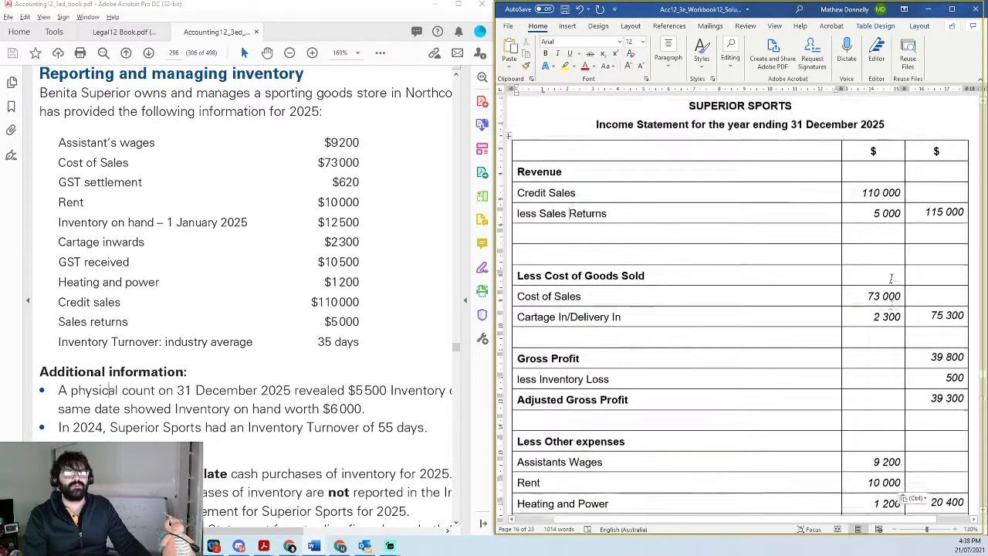
{"action": "scroll", "coordinate": [891, 280], "scroll_direction": "down", "scroll_amount": 2}
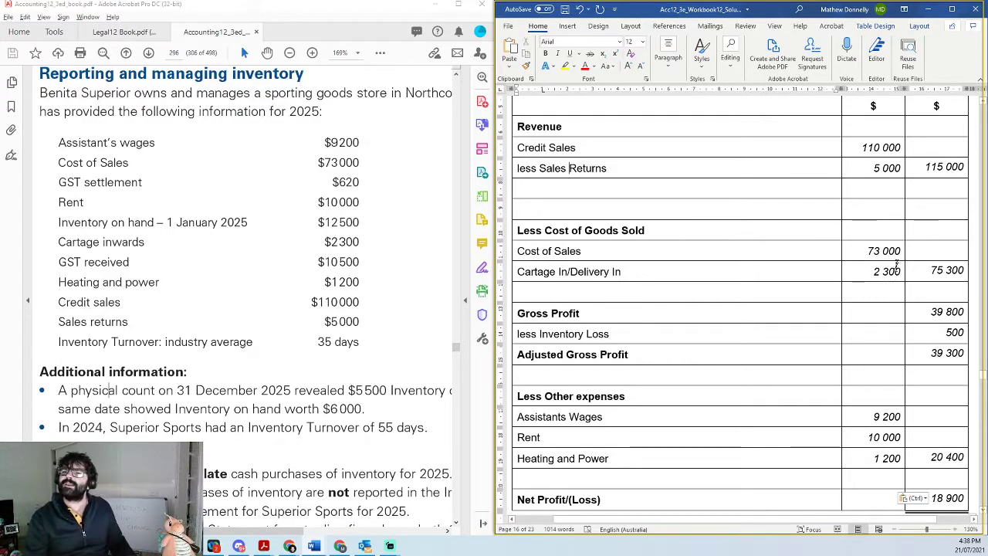
{"action": "left_click_drag", "start_coordinate": [525, 147], "coordinate": [615, 177]}
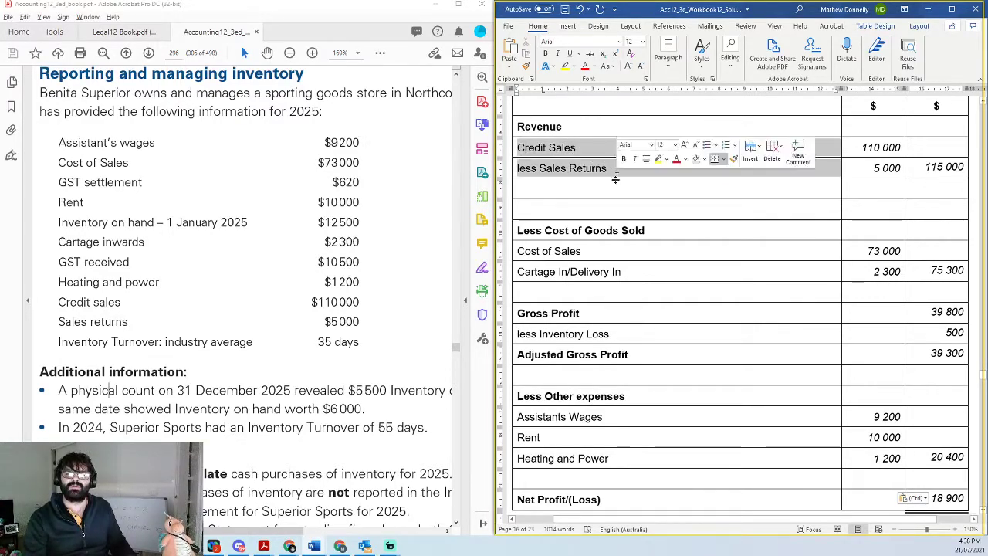
{"action": "left_click_drag", "start_coordinate": [525, 250], "coordinate": [602, 283]}
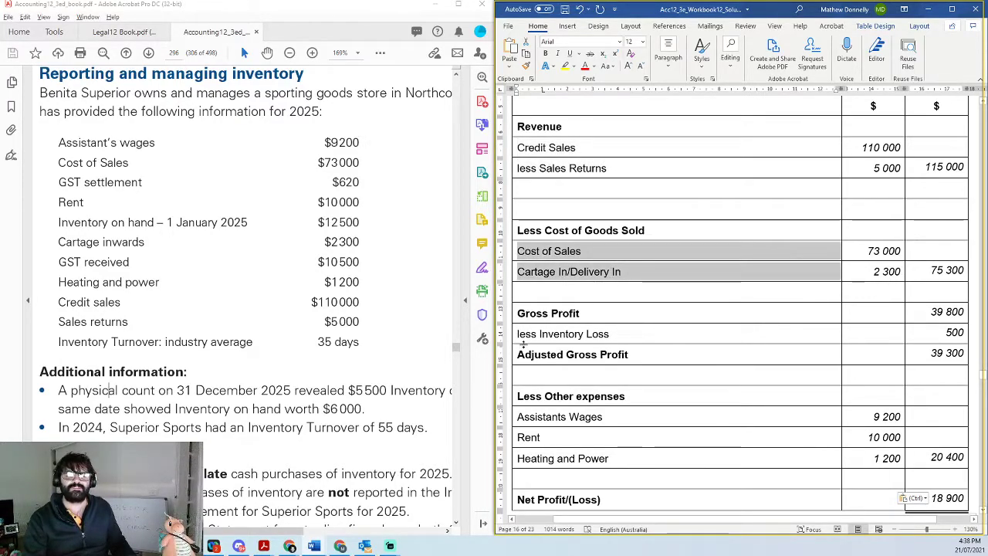
{"action": "left_click", "coordinate": [931, 335]}
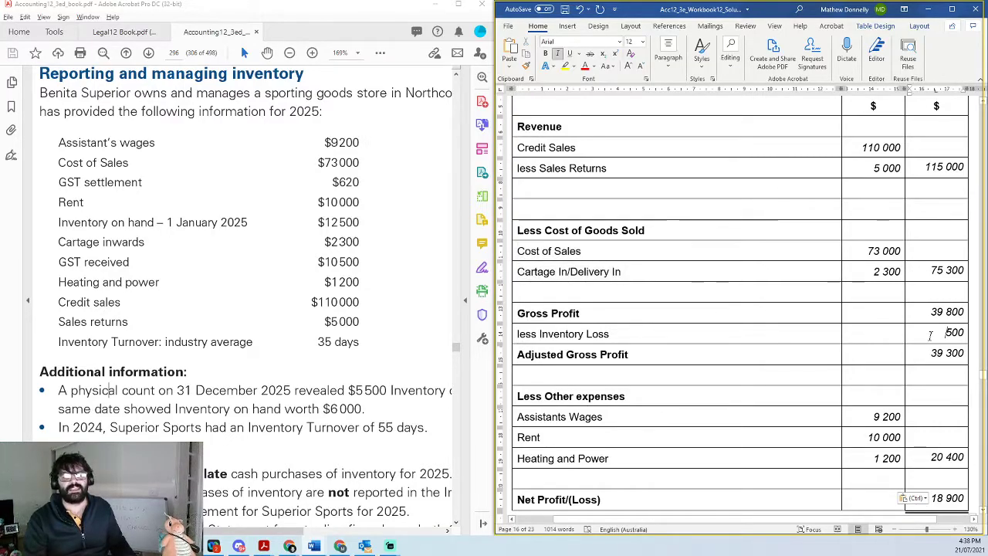